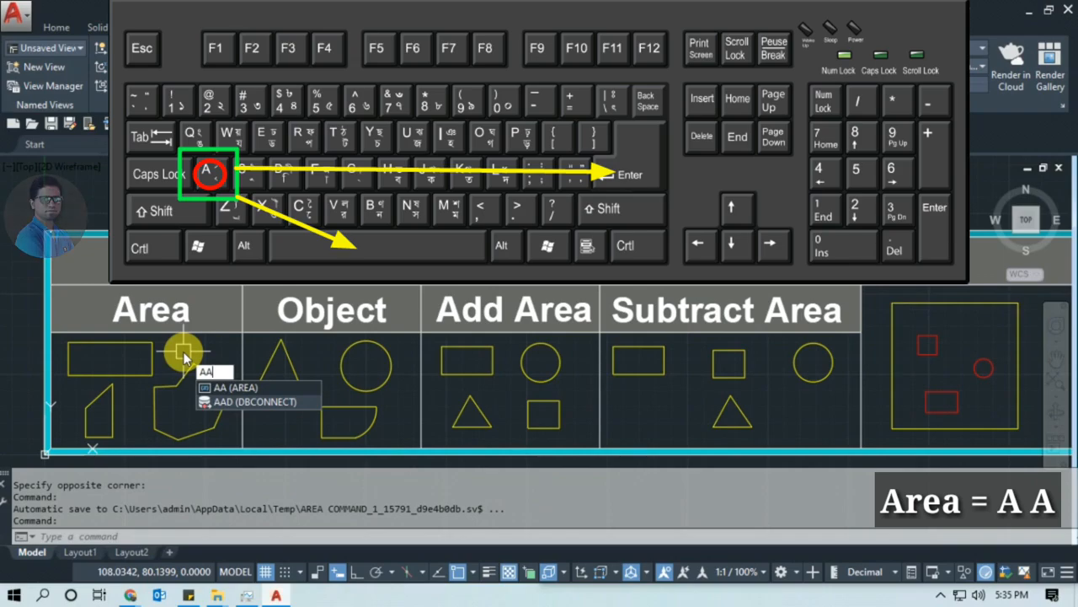
Measure the area and perimeter of the rectangle in the Area column by tracing its four corners with the AREA command
{"action": "key", "text": "Return"}
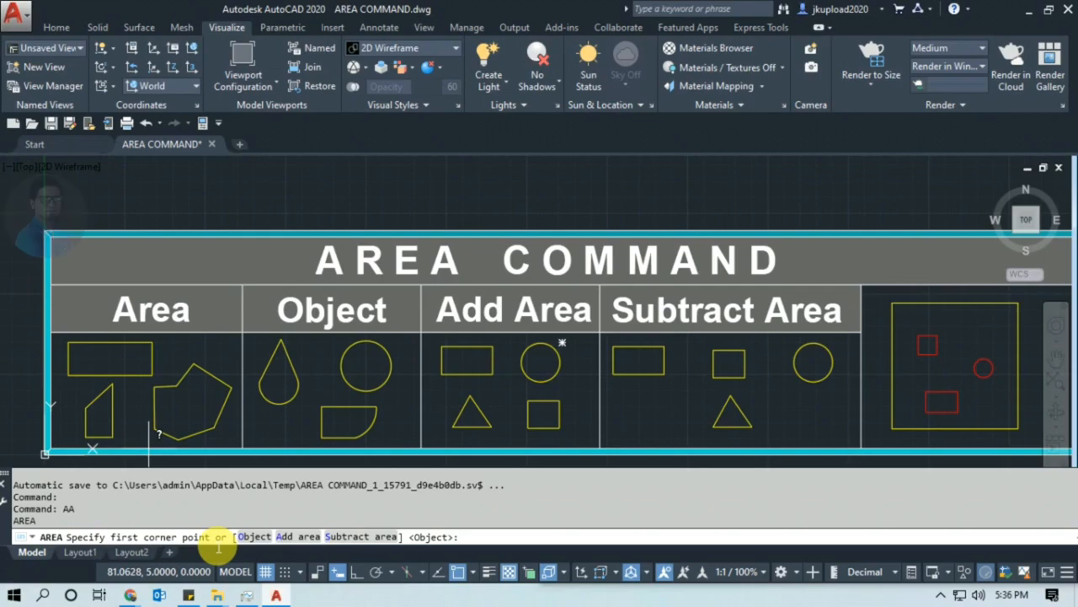
{"action": "middle_click_drag", "start_coordinate": [105, 371], "coordinate": [151, 369]}
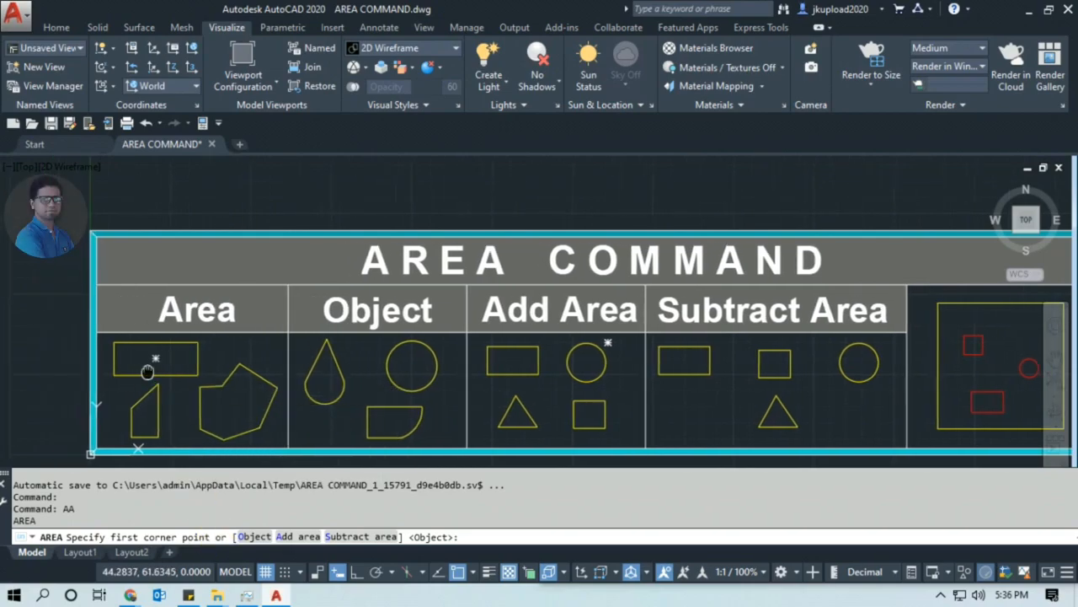
{"action": "scroll", "coordinate": [135, 371], "scroll_direction": "up", "scroll_amount": 2}
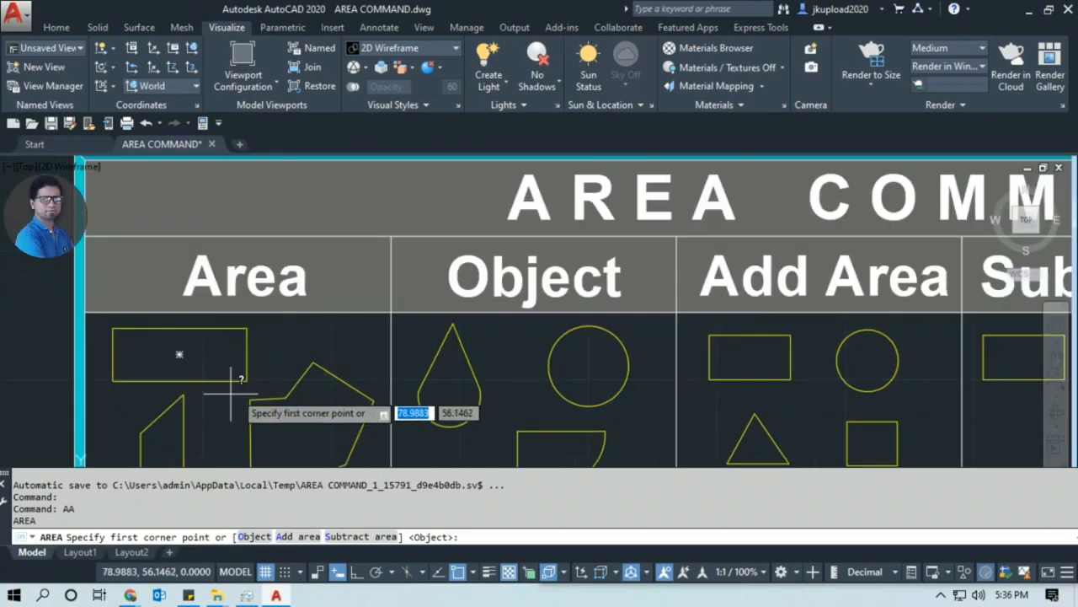
{"action": "scroll", "coordinate": [210, 388], "scroll_direction": "up", "scroll_amount": 2}
{"action": "middle_click_drag", "start_coordinate": [200, 405], "coordinate": [319, 428]}
{"action": "scroll", "coordinate": [250, 419], "scroll_direction": "up", "scroll_amount": 2}
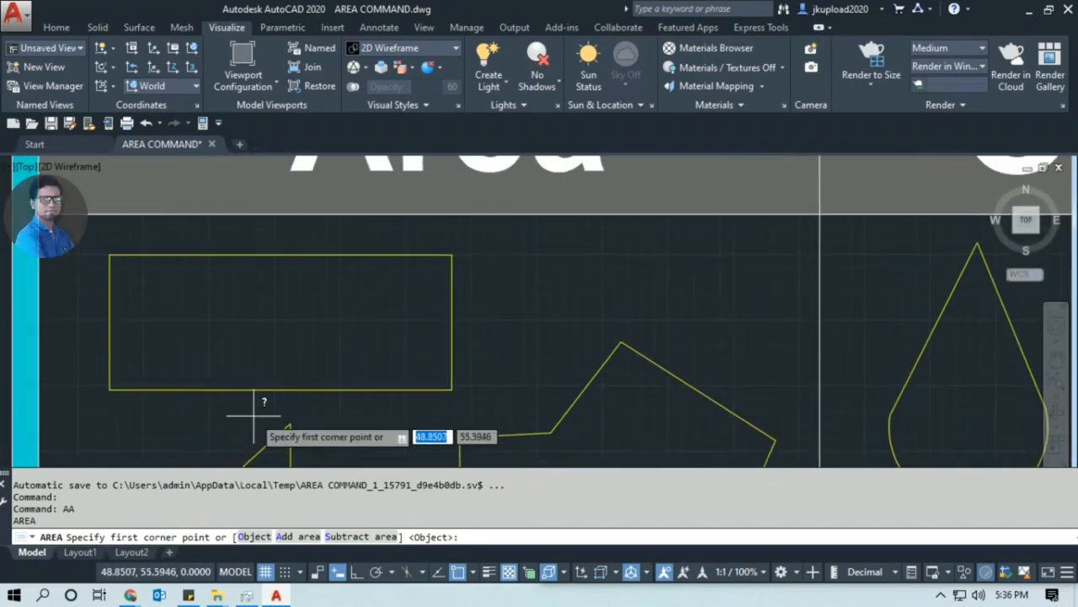
{"action": "left_click", "coordinate": [110, 389]}
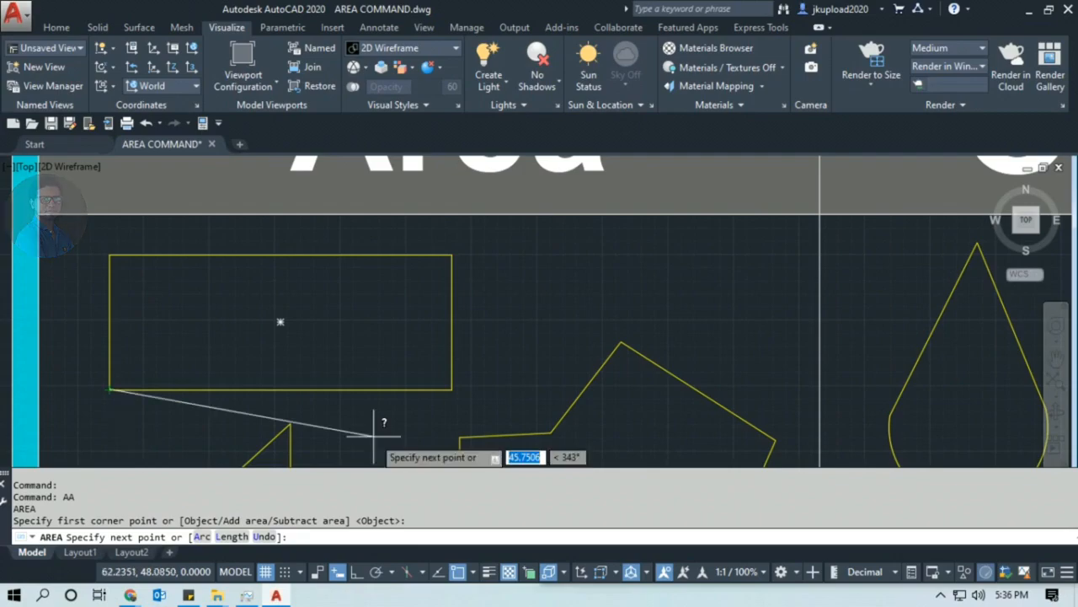
{"action": "left_click", "coordinate": [452, 390]}
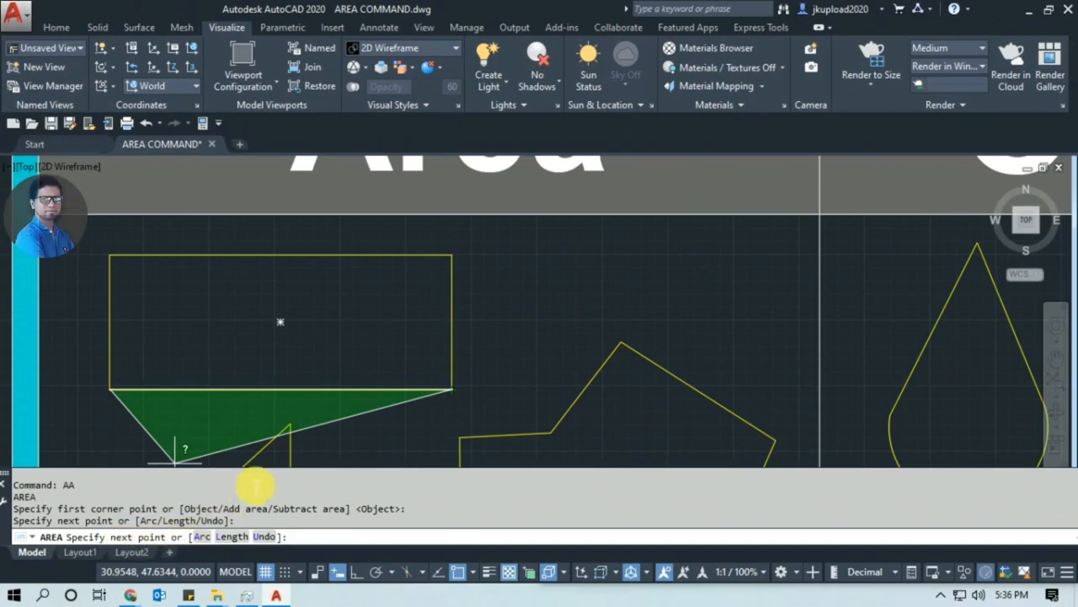
{"action": "left_click", "coordinate": [452, 255]}
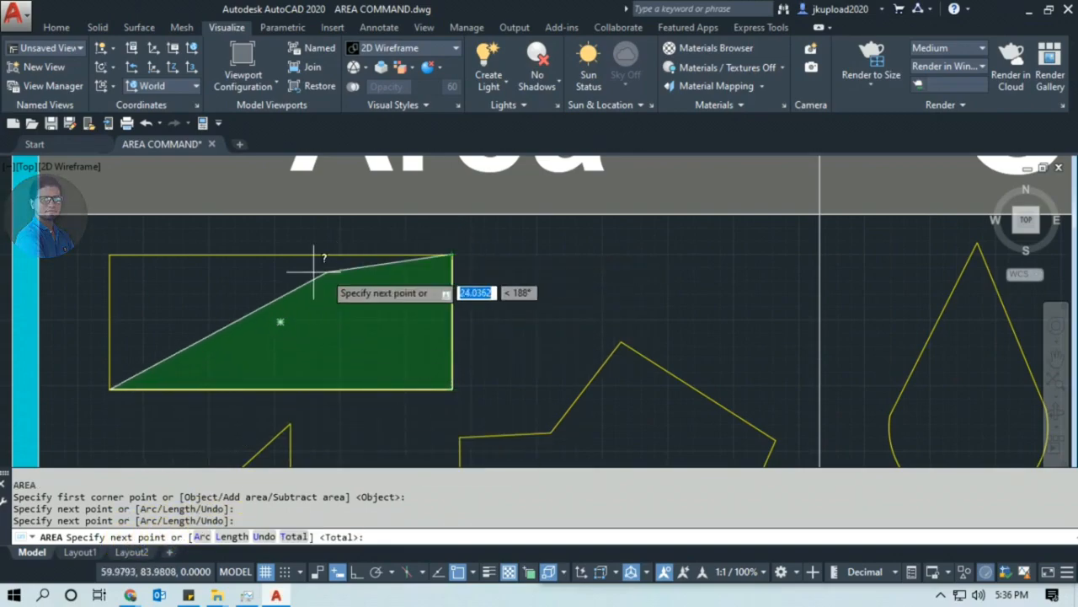
{"action": "left_click", "coordinate": [110, 260]}
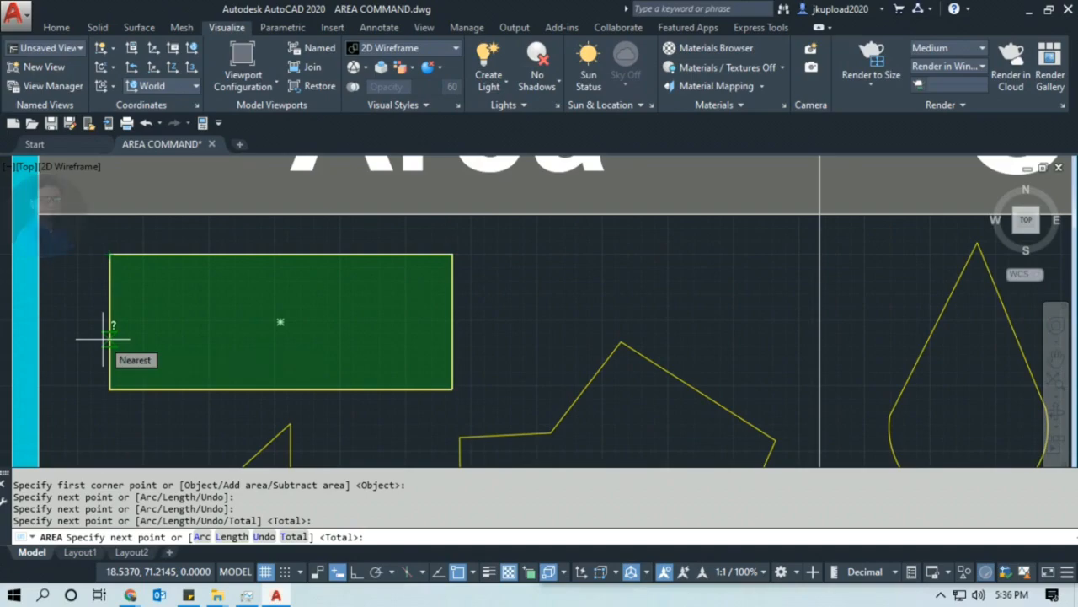
{"action": "key", "text": "Return"}
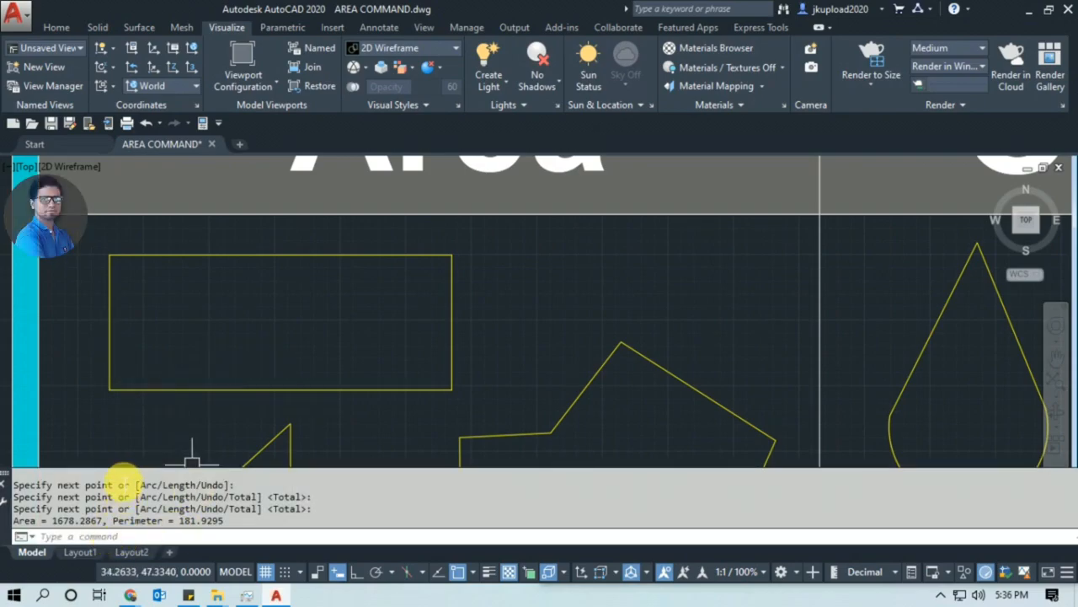
Highlight the rectangle's area value in the command history
{"action": "left_click_drag", "start_coordinate": [103, 521], "coordinate": [13, 525]}
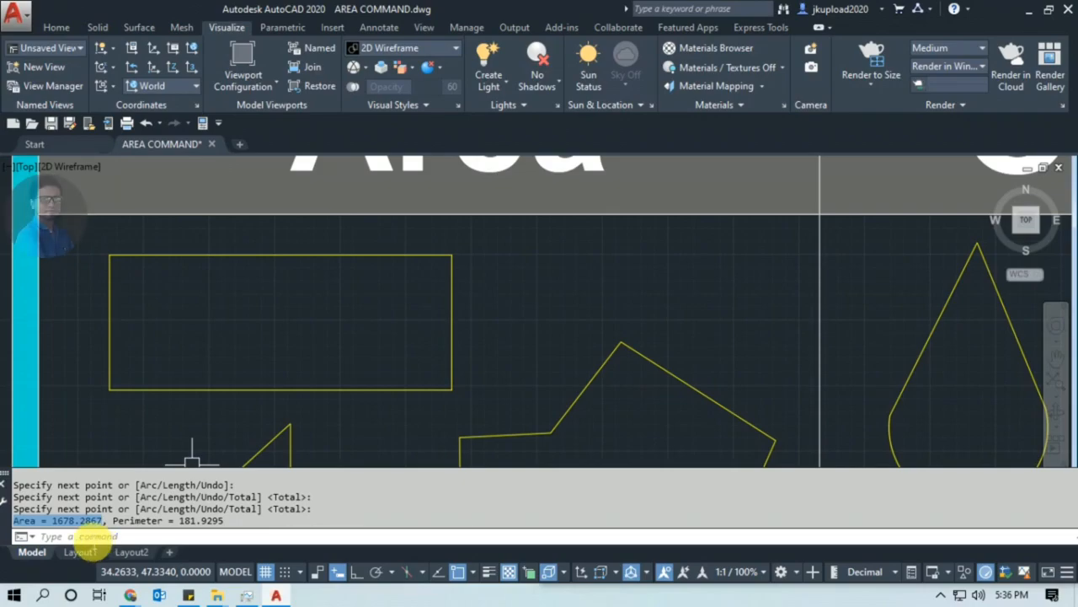
{"action": "left_click", "coordinate": [54, 532]}
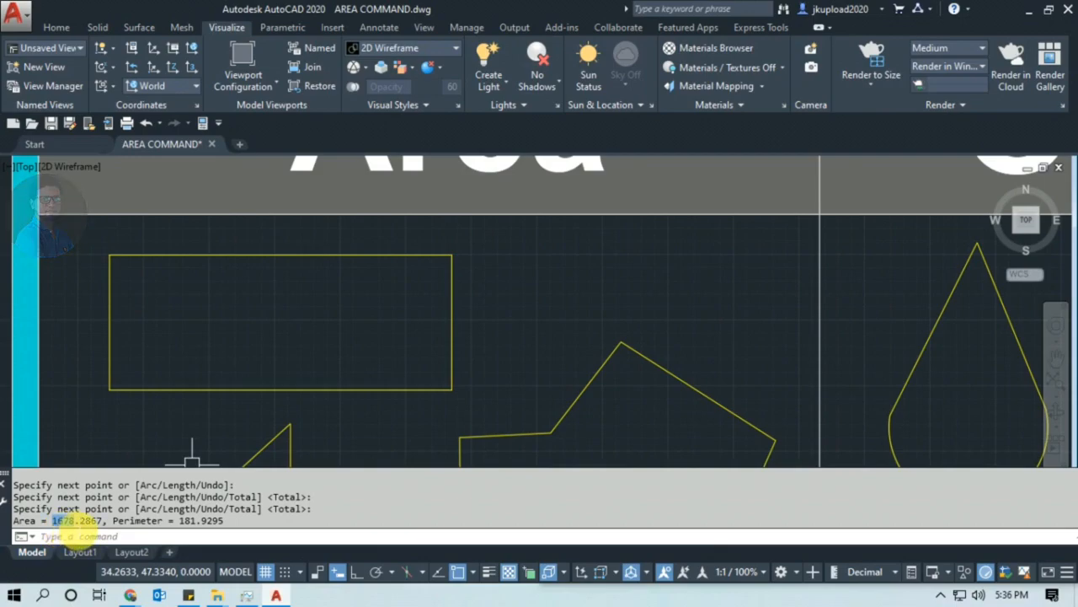
{"action": "left_click_drag", "start_coordinate": [79, 529], "coordinate": [86, 529]}
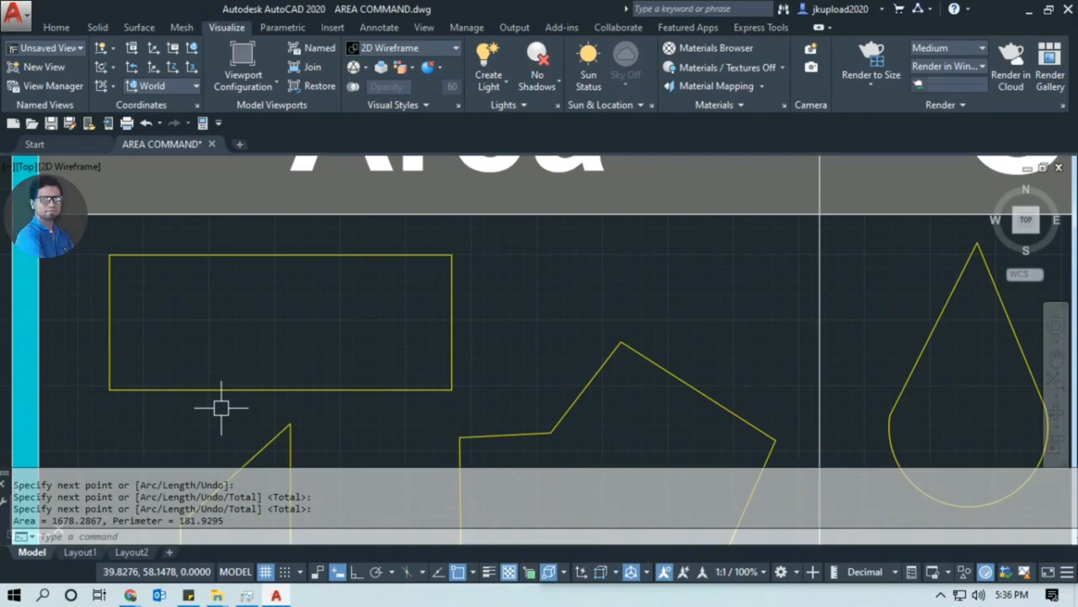
Configure the drawing units to Engineering length with 0'-0" precision and an angle precision of 0.00
{"action": "scroll", "coordinate": [221, 408], "scroll_direction": "down", "scroll_amount": 2}
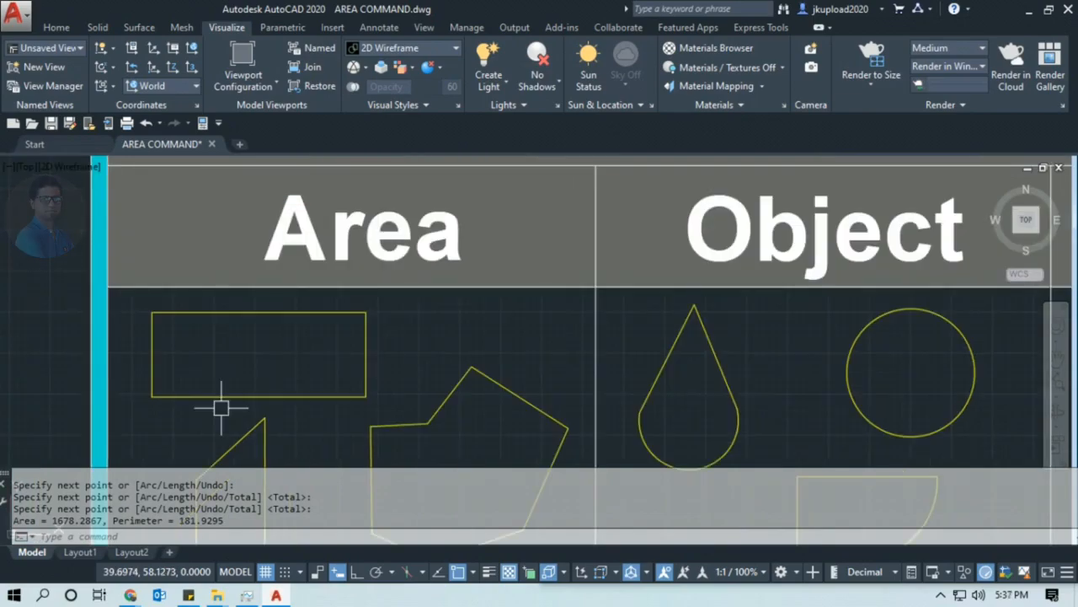
{"action": "type", "text": "UN"}
{"action": "key", "text": "Return"}
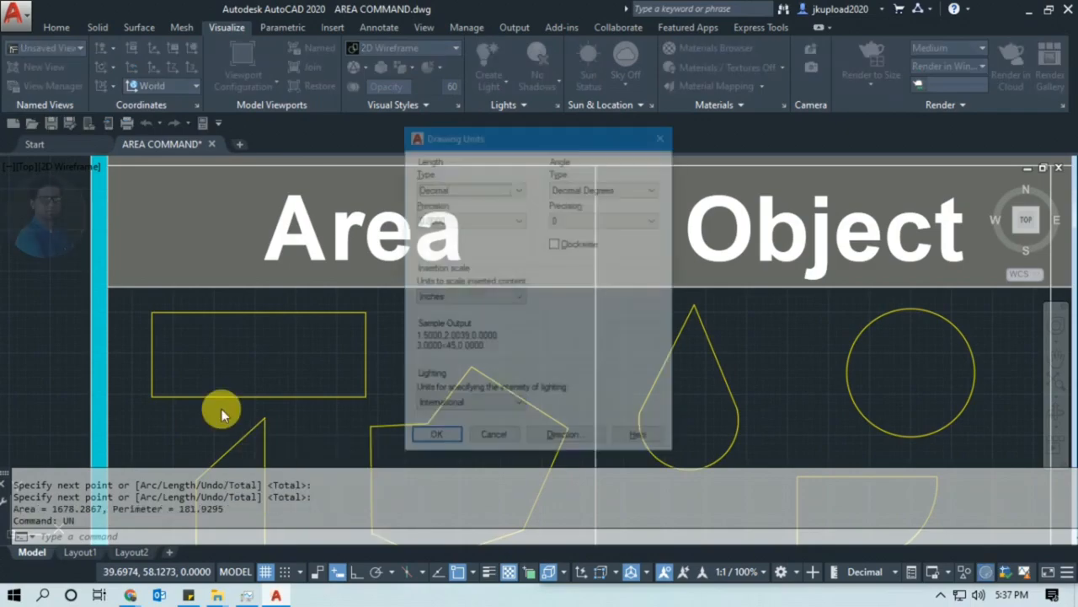
{"action": "left_click", "coordinate": [447, 190]}
{"action": "left_click", "coordinate": [446, 217]}
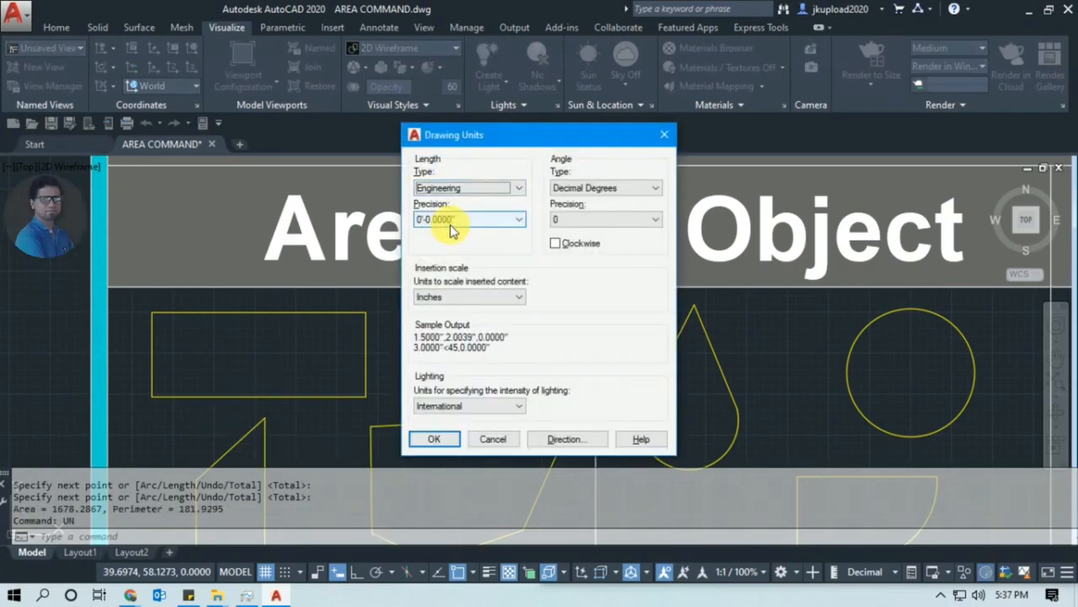
{"action": "left_click", "coordinate": [456, 222]}
{"action": "left_click", "coordinate": [425, 233]}
{"action": "left_click", "coordinate": [632, 220]}
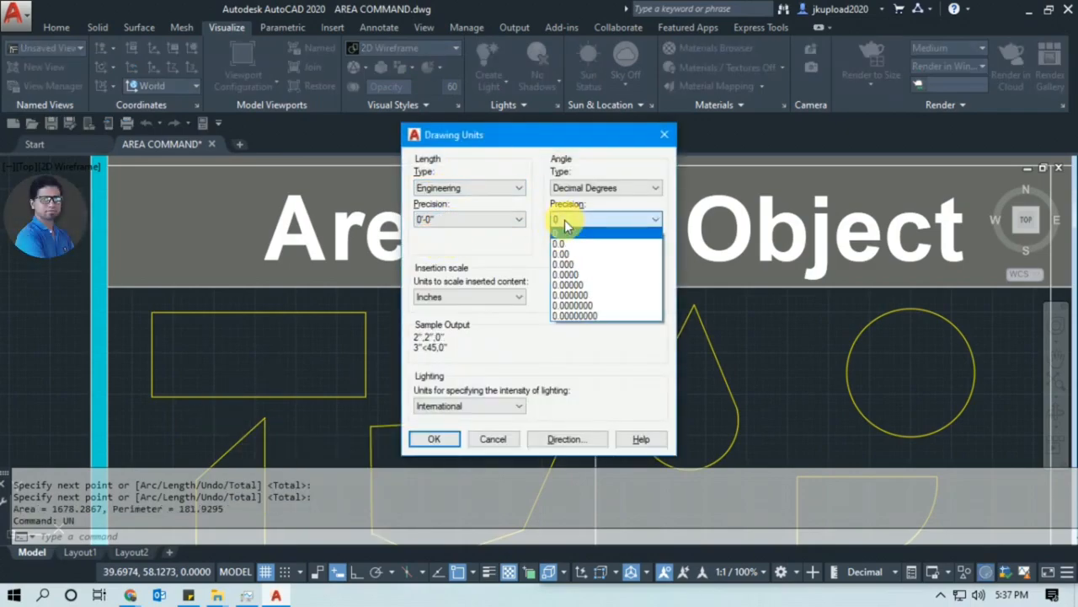
{"action": "left_click", "coordinate": [563, 255]}
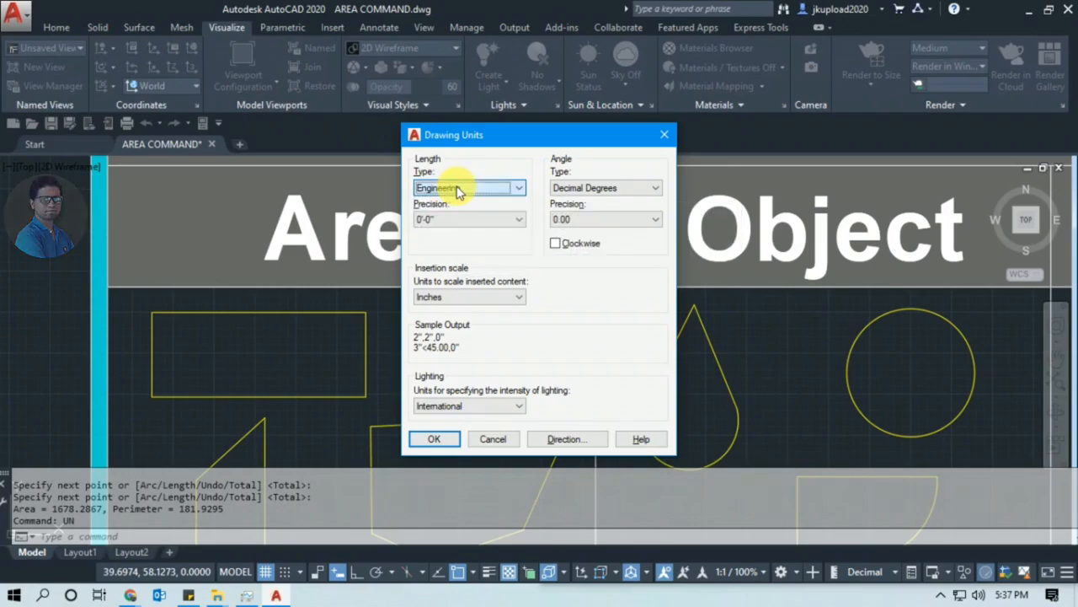
{"action": "left_click", "coordinate": [428, 440]}
Measure the area of the slanted-top quadrilateral in the Area column by tracing its four corners, and highlight the result
{"action": "middle_click_drag", "start_coordinate": [390, 373], "coordinate": [385, 298]}
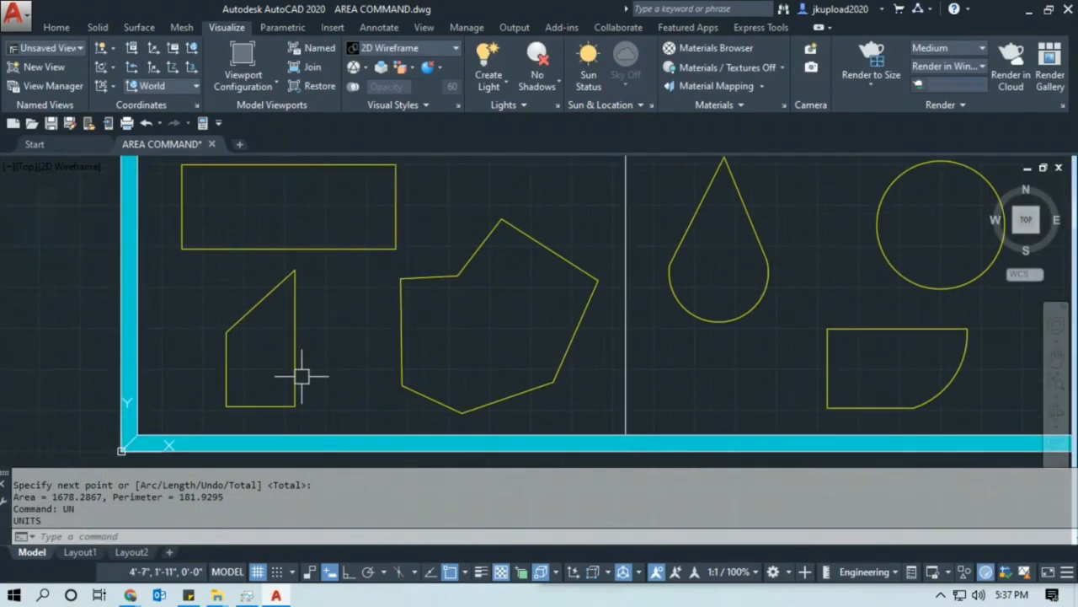
{"action": "type", "text": "aa"}
{"action": "key", "text": "Return"}
{"action": "left_click", "coordinate": [294, 271]}
{"action": "left_click", "coordinate": [294, 406]}
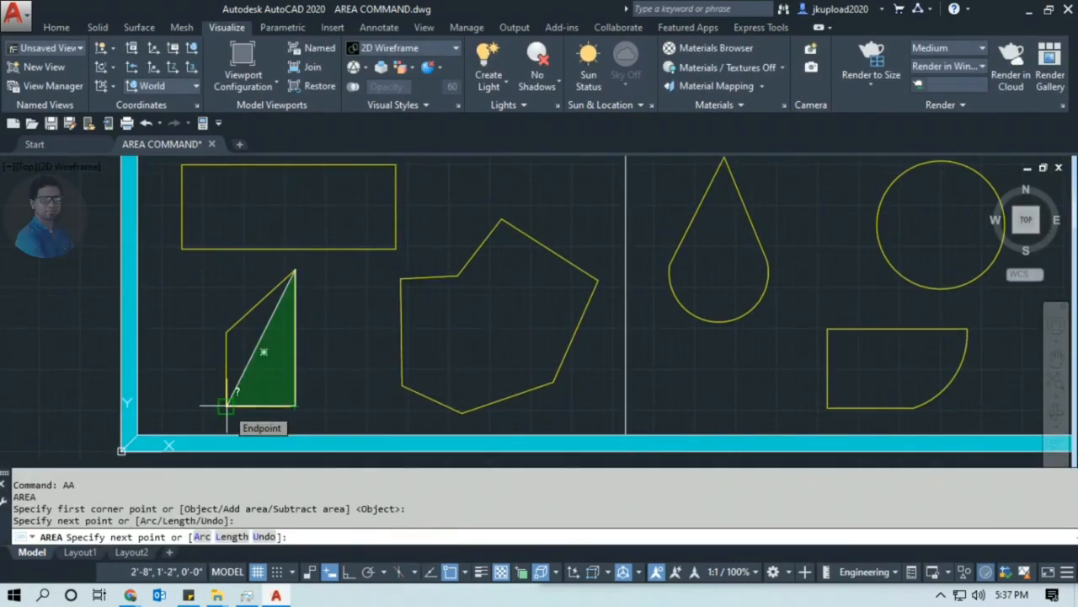
{"action": "left_click", "coordinate": [226, 406]}
{"action": "left_click", "coordinate": [226, 331]}
{"action": "key", "text": "Return"}
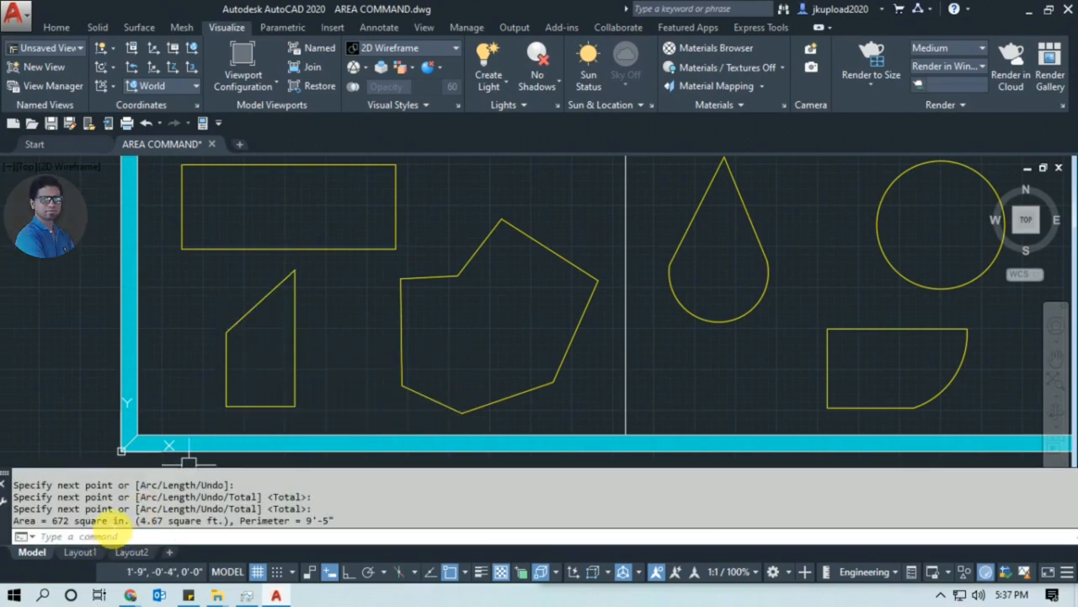
{"action": "left_click_drag", "start_coordinate": [108, 523], "coordinate": [15, 522]}
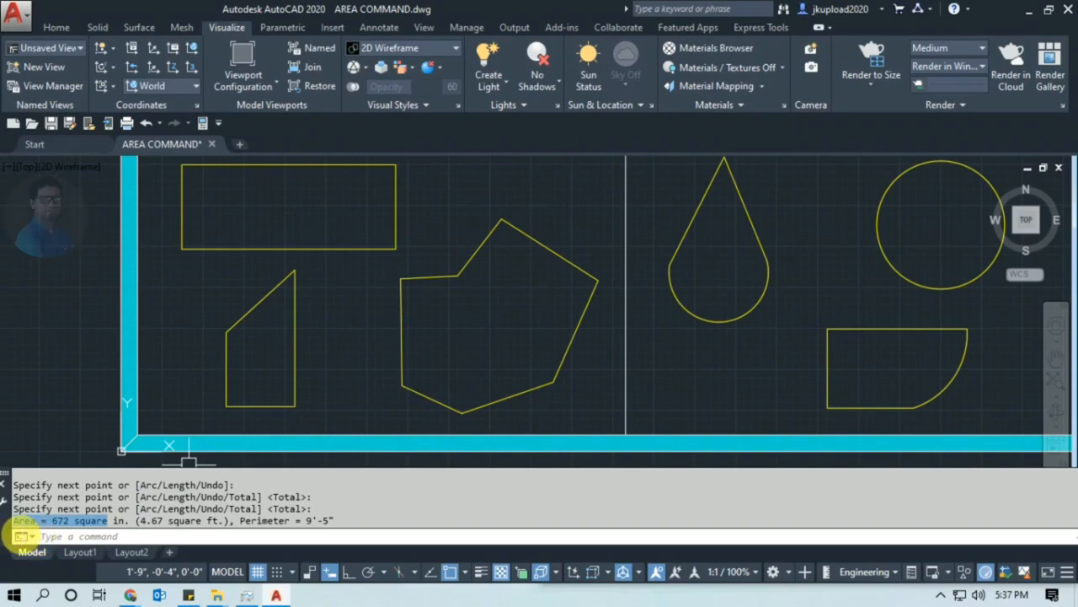
Measure the area of the irregular seven-sided polygon in the Area column by tracing its corners, and highlight the result
{"action": "scroll", "coordinate": [346, 396], "scroll_direction": "down", "scroll_amount": 2}
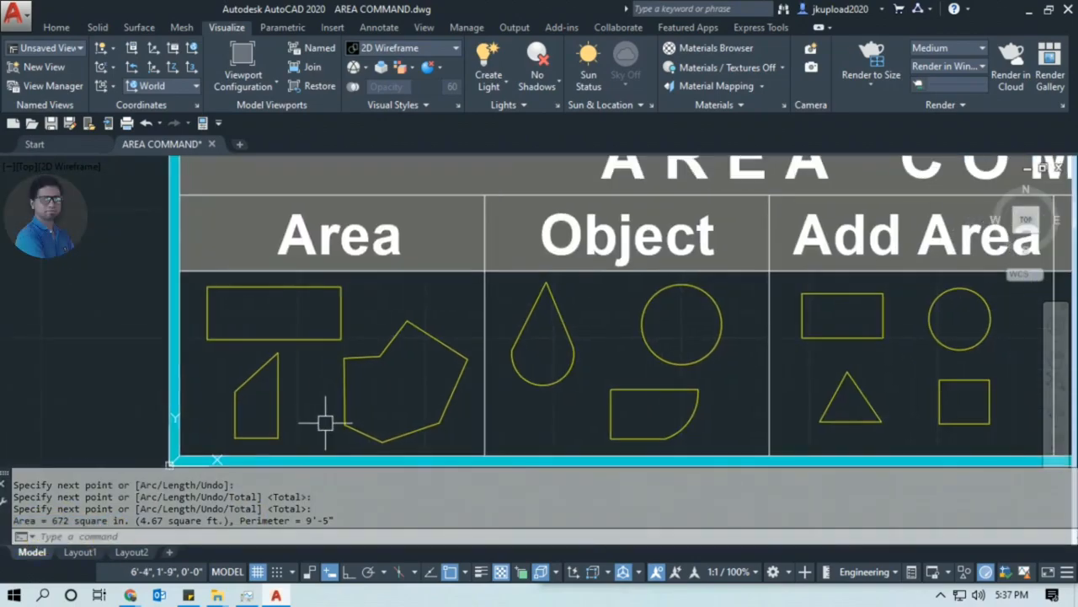
{"action": "type", "text": "AA"}
{"action": "key", "text": "Return"}
{"action": "left_click", "coordinate": [344, 358]}
{"action": "left_click", "coordinate": [344, 424]}
{"action": "left_click", "coordinate": [383, 441]}
{"action": "left_click", "coordinate": [439, 422]}
{"action": "left_click", "coordinate": [468, 359]}
{"action": "mouse_move", "coordinate": [75, 523]}
{"action": "left_mouse_down"}
{"action": "mouse_move", "coordinate": [54, 529]}
{"action": "mouse_move", "coordinate": [99, 532]}
{"action": "left_mouse_up"}
{"action": "middle_click_drag", "start_coordinate": [389, 433], "coordinate": [371, 427]}
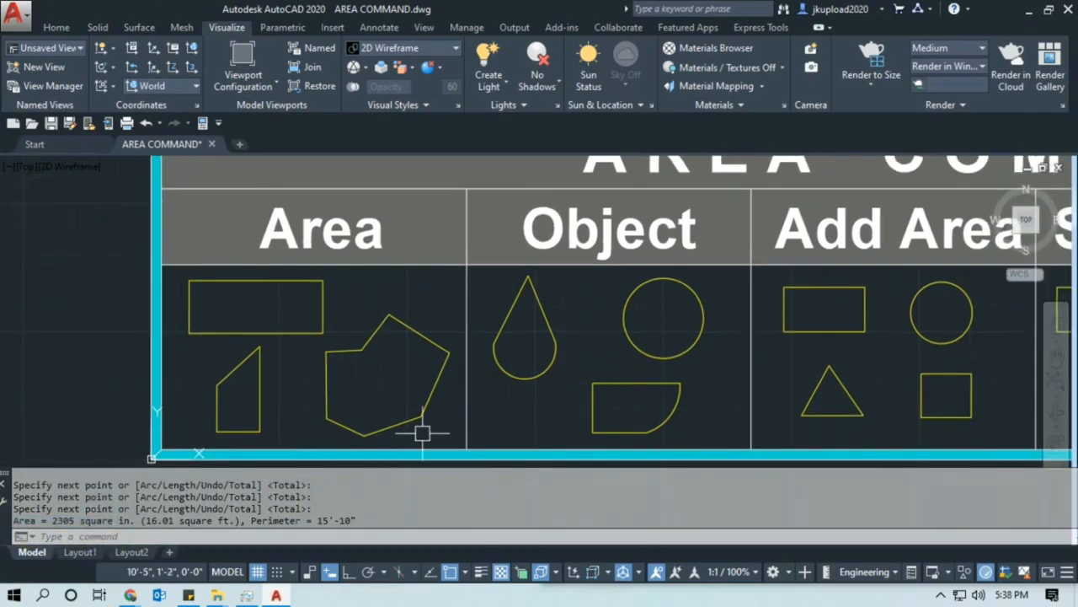
{"action": "middle_click_drag", "start_coordinate": [494, 439], "coordinate": [386, 446]}
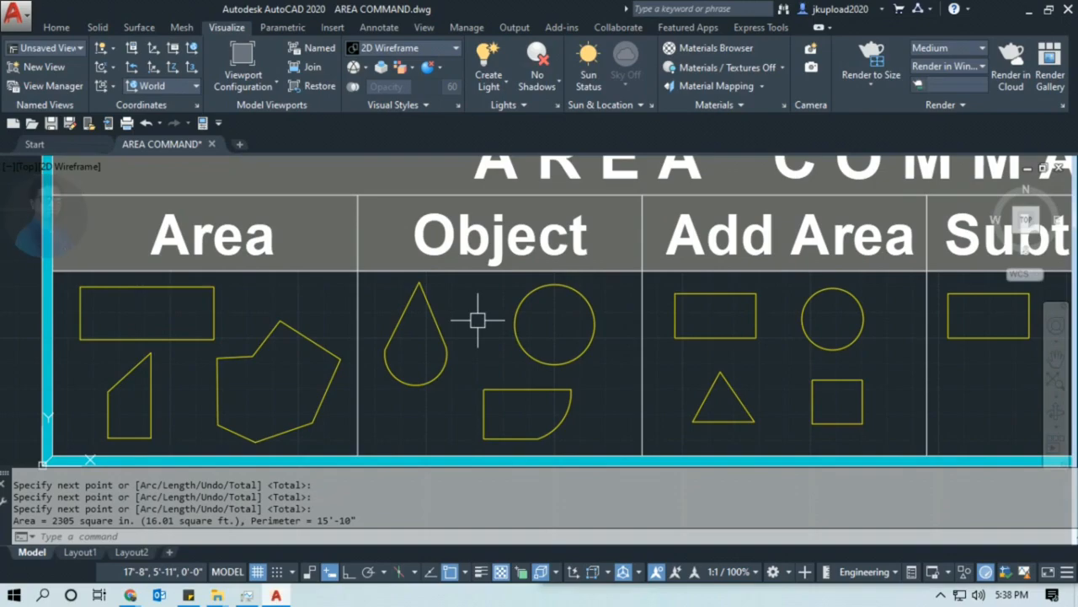
{"action": "left_click", "coordinate": [516, 329]}
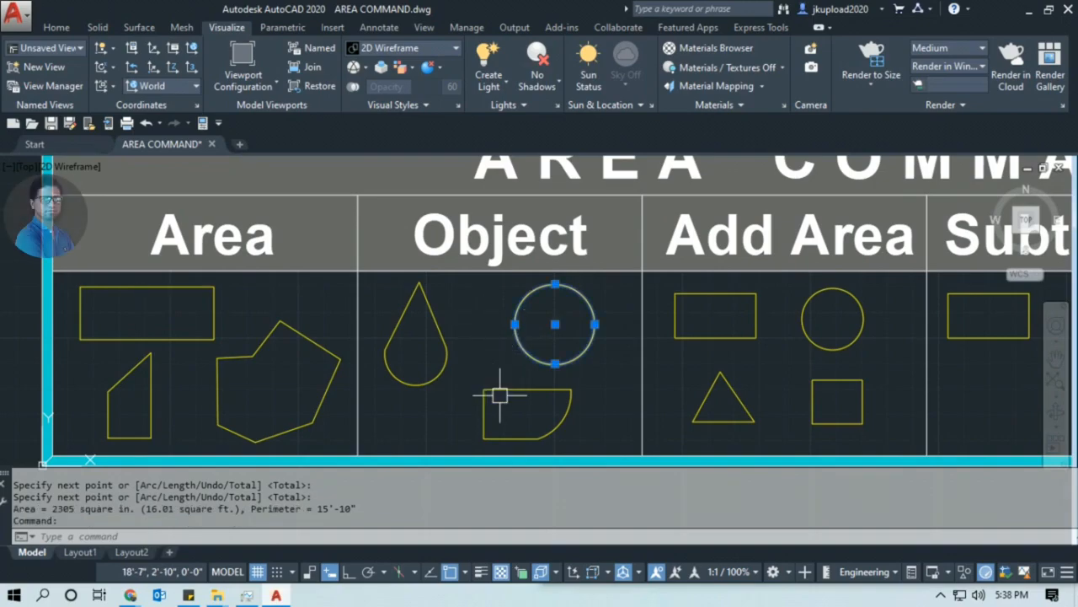
{"action": "scroll", "coordinate": [348, 364], "scroll_direction": "up", "scroll_amount": 2}
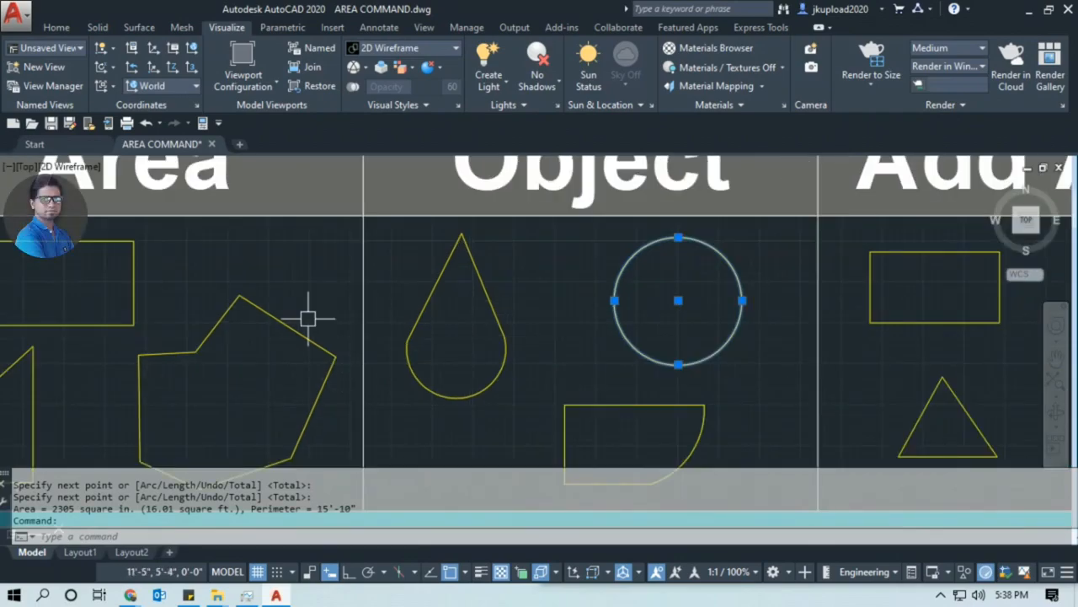
{"action": "left_click", "coordinate": [308, 300]}
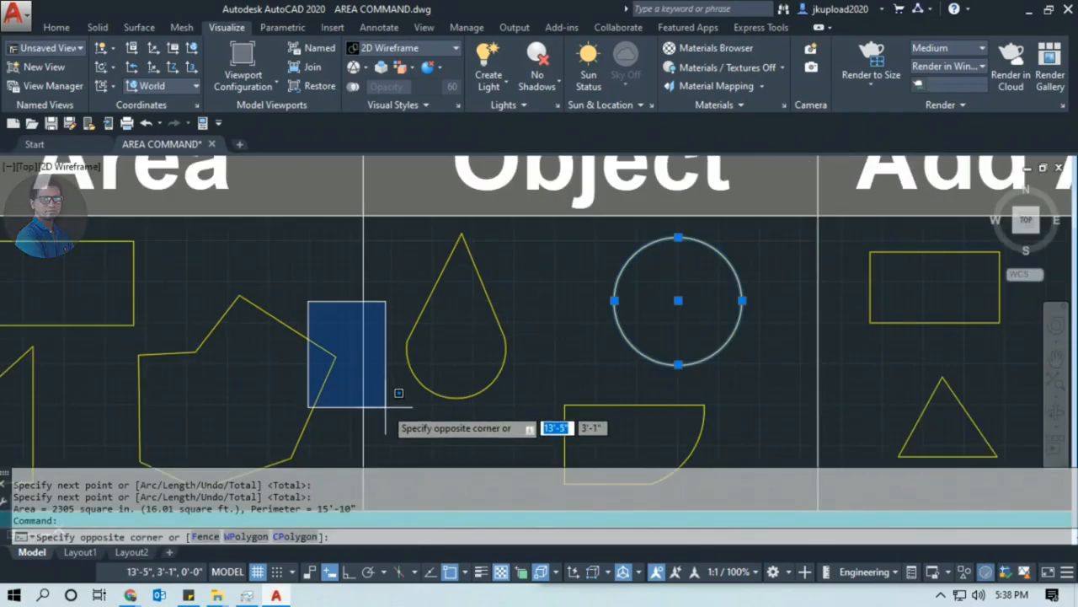
{"action": "key", "text": "Escape"}
{"action": "key", "text": "Escape"}
{"action": "left_click", "coordinate": [669, 333]}
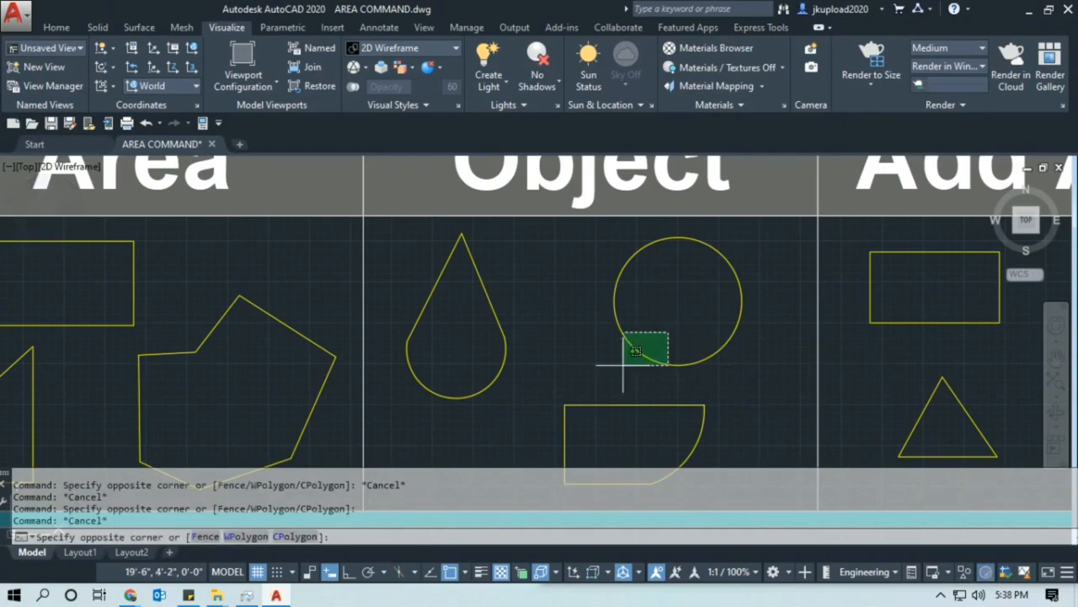
{"action": "left_click", "coordinate": [623, 365]}
{"action": "key", "text": "Escape"}
{"action": "left_click", "coordinate": [528, 320]}
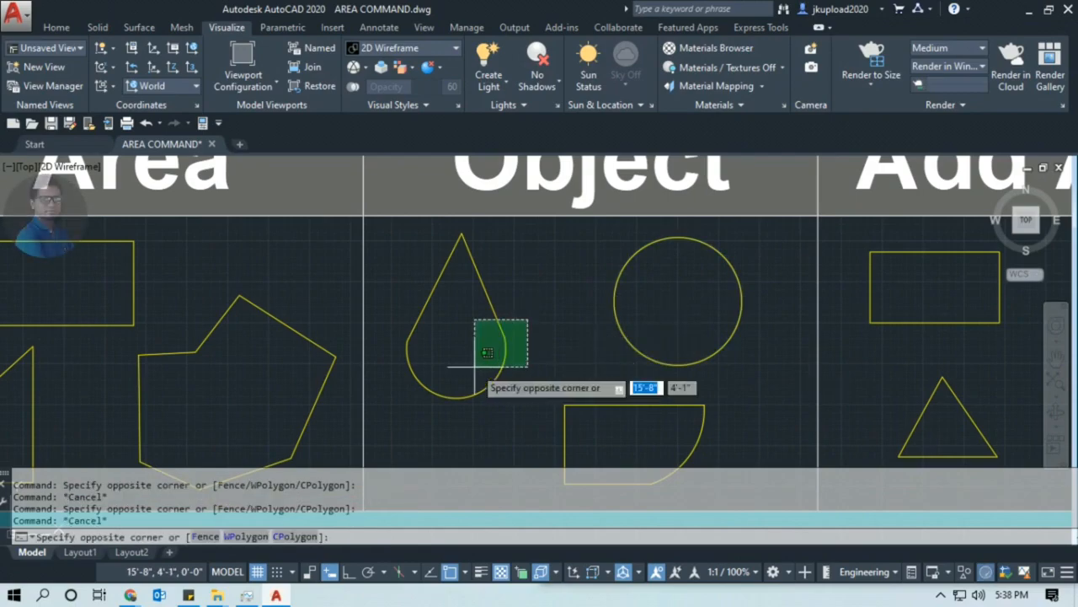
{"action": "left_click", "coordinate": [487, 352]}
{"action": "key", "text": "Escape"}
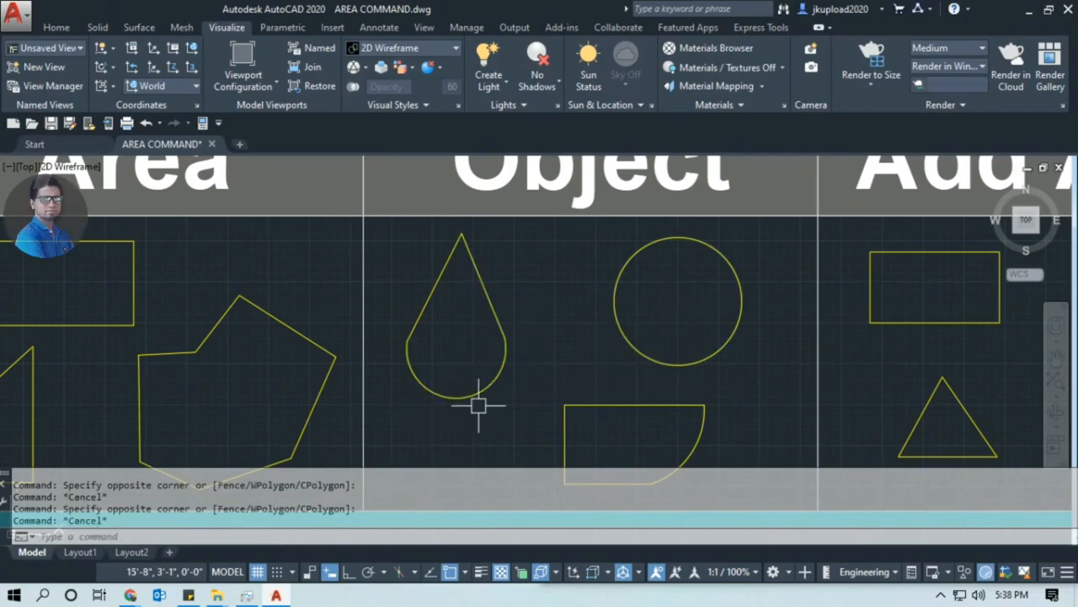
Measure the area of the circle in the Object column with the AREA Object option, and highlight the result
{"action": "scroll", "coordinate": [468, 399], "scroll_direction": "down", "scroll_amount": 3}
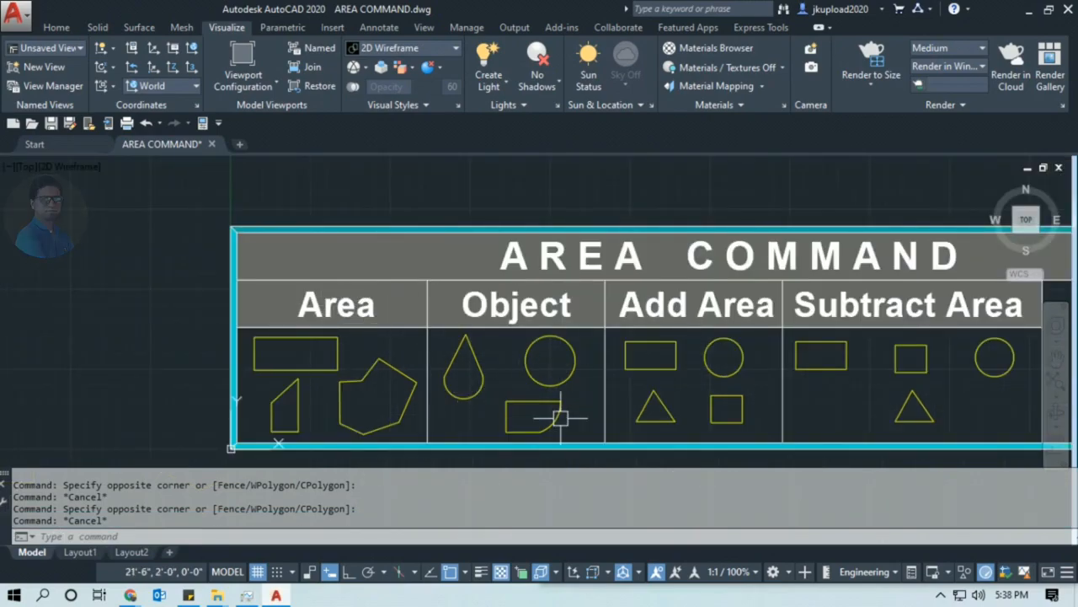
{"action": "scroll", "coordinate": [559, 413], "scroll_direction": "up", "scroll_amount": 3}
{"action": "middle_click_drag", "start_coordinate": [582, 359], "coordinate": [570, 381]}
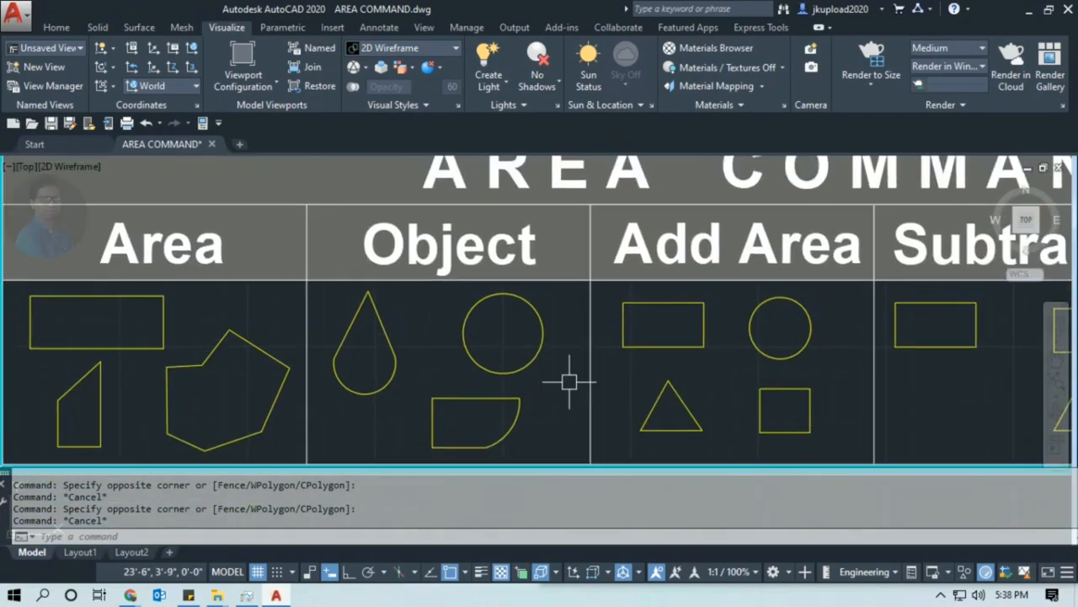
{"action": "type", "text": "aa"}
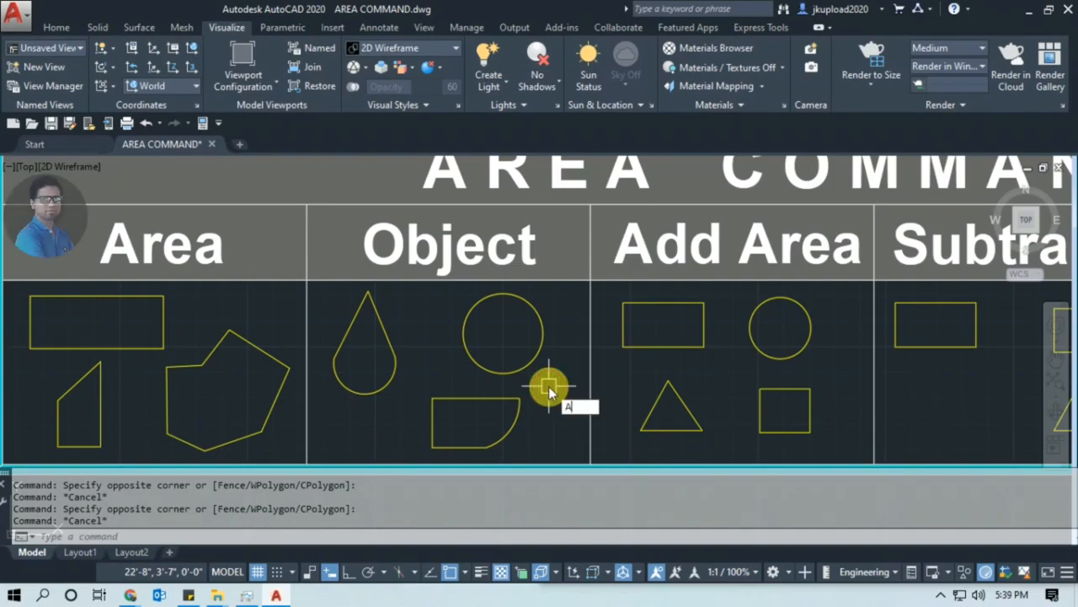
{"action": "key", "text": "Return"}
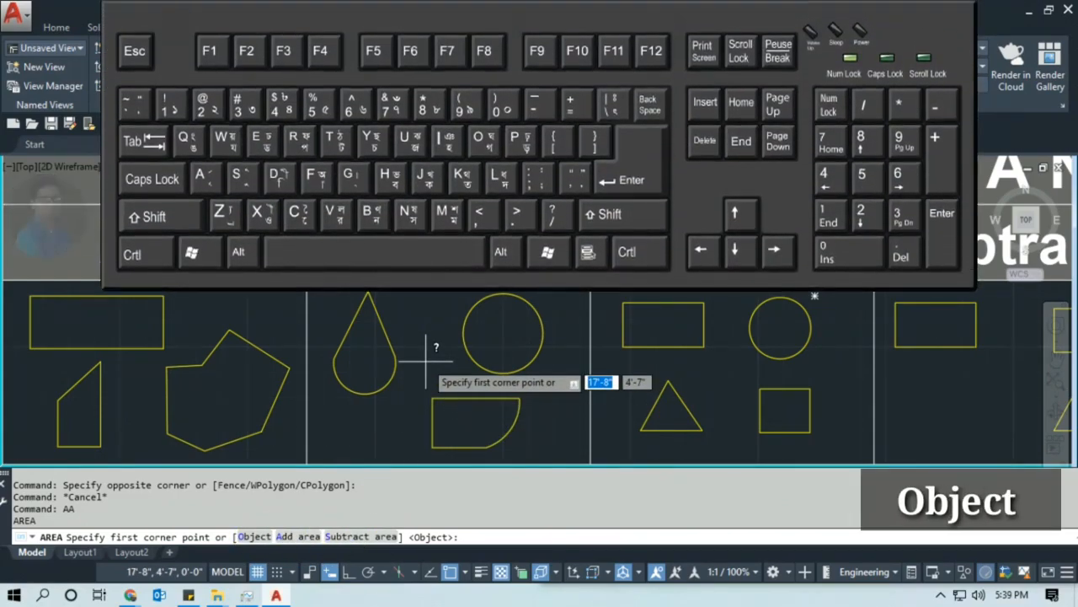
{"action": "type", "text": "O"}
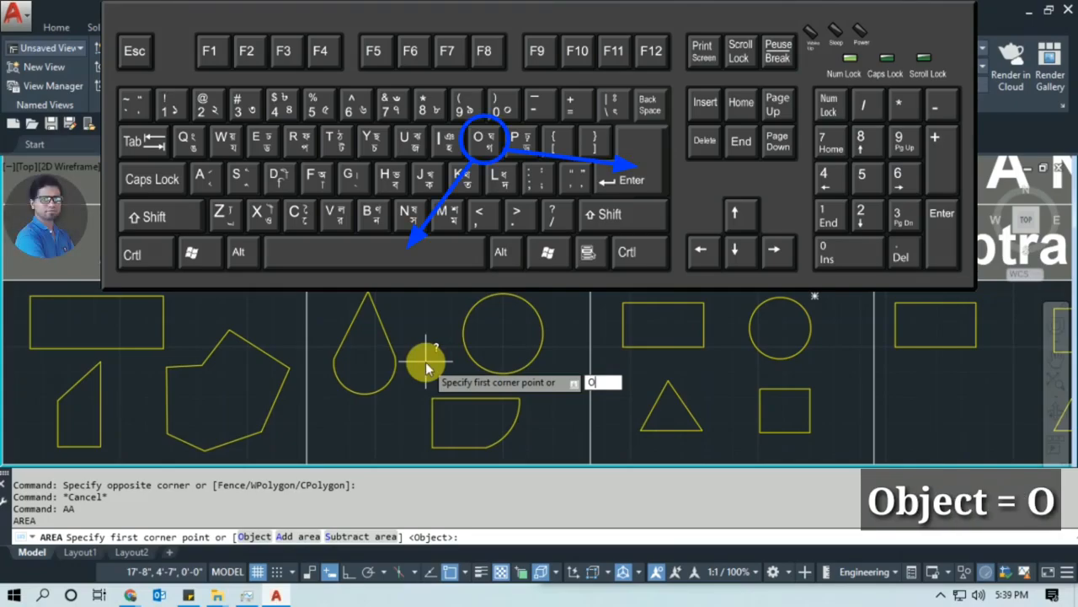
{"action": "key", "text": "Return"}
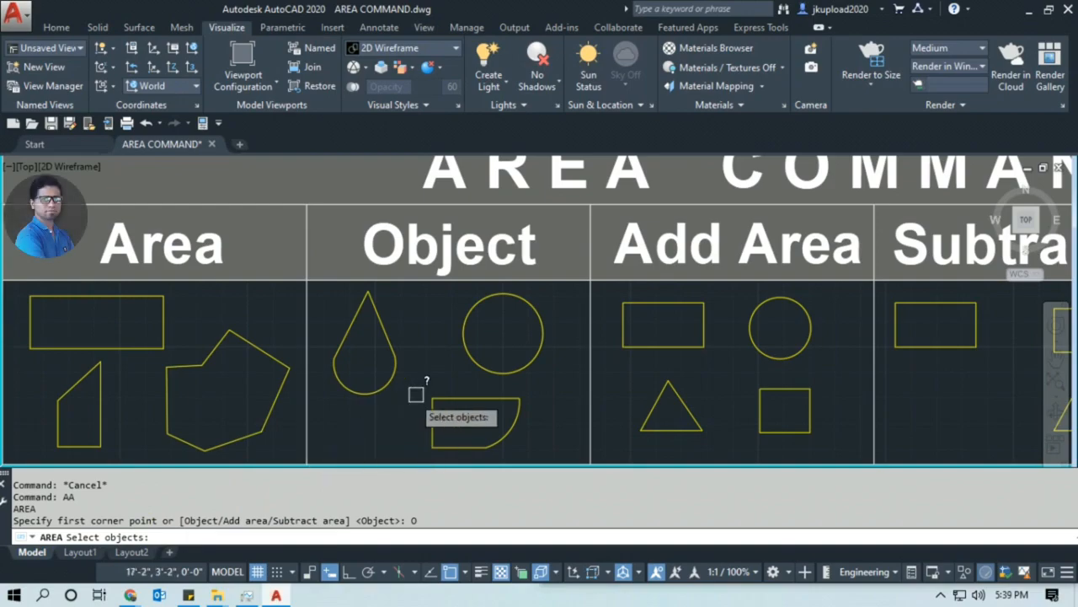
{"action": "left_click", "coordinate": [513, 372]}
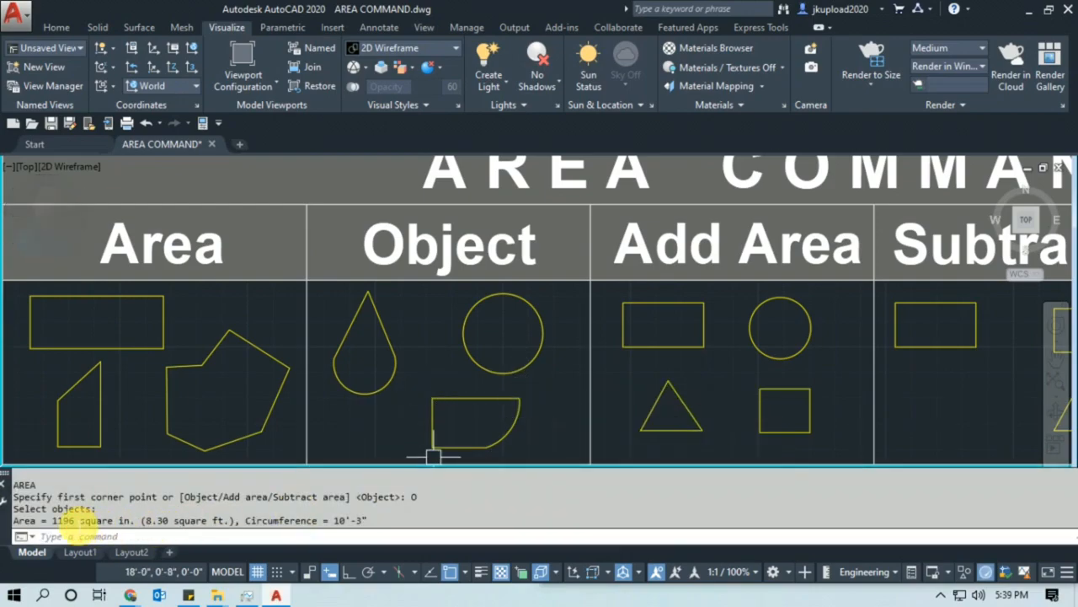
{"action": "left_click_drag", "start_coordinate": [74, 520], "coordinate": [15, 531]}
{"action": "middle_click_drag", "start_coordinate": [390, 415], "coordinate": [382, 393]}
{"action": "left_click", "coordinate": [425, 407]}
{"action": "key", "text": "Escape"}
Measure the area of the shape with one rounded side in the Object column using the AREA Object option
{"action": "type", "text": "aa"}
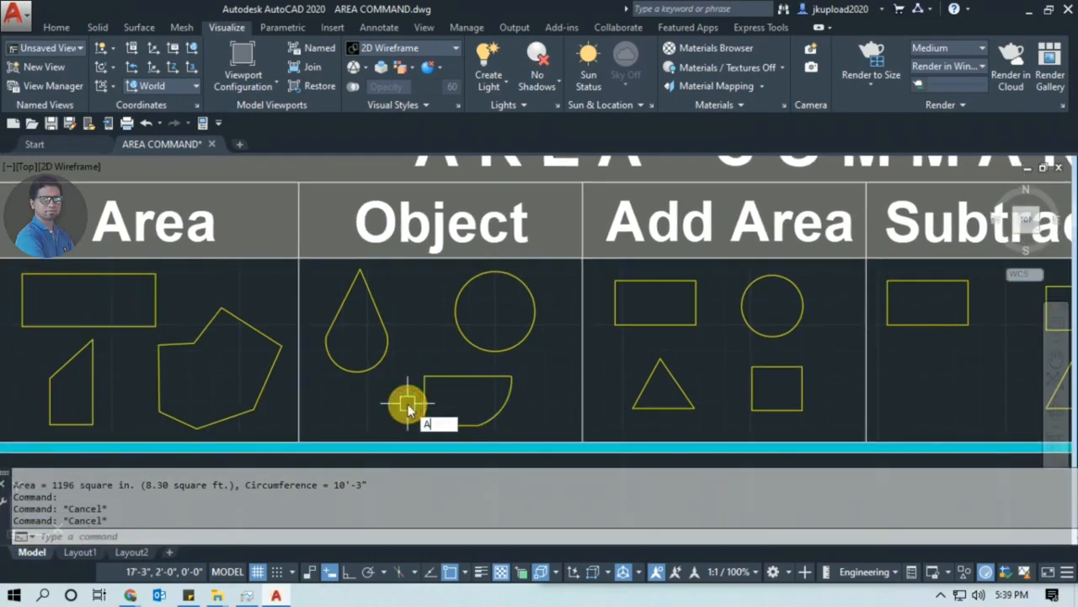
{"action": "key", "text": "Return"}
{"action": "type", "text": "o"}
{"action": "key", "text": "Return"}
{"action": "left_click", "coordinate": [470, 377]}
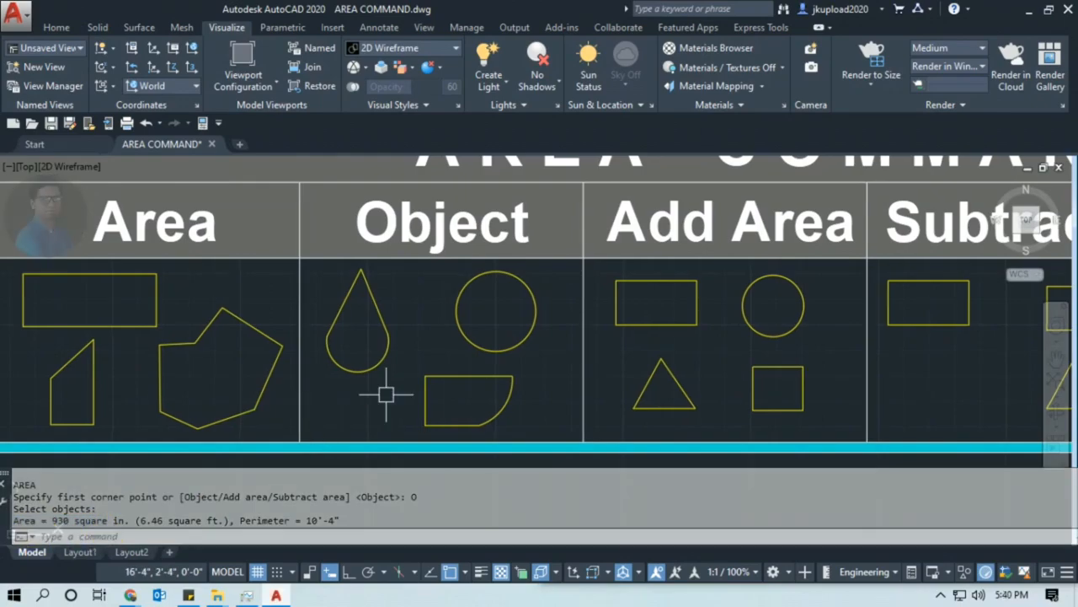
Select parts of the teardrop, the shape with the rounded side and the circle to compare how they are built, clearing each selection
{"action": "left_click", "coordinate": [386, 330]}
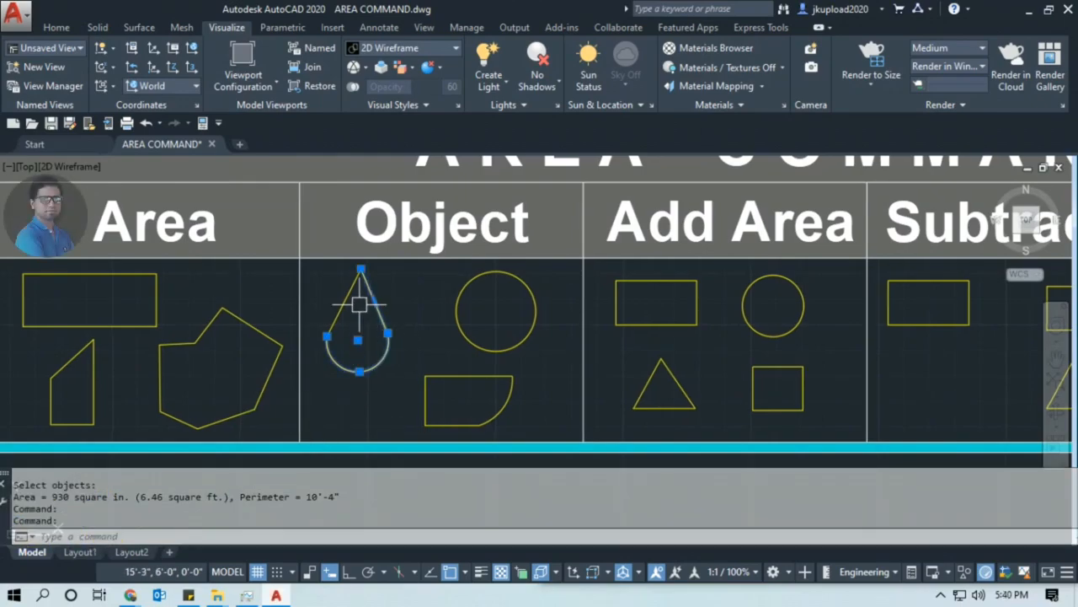
{"action": "key", "text": "Escape"}
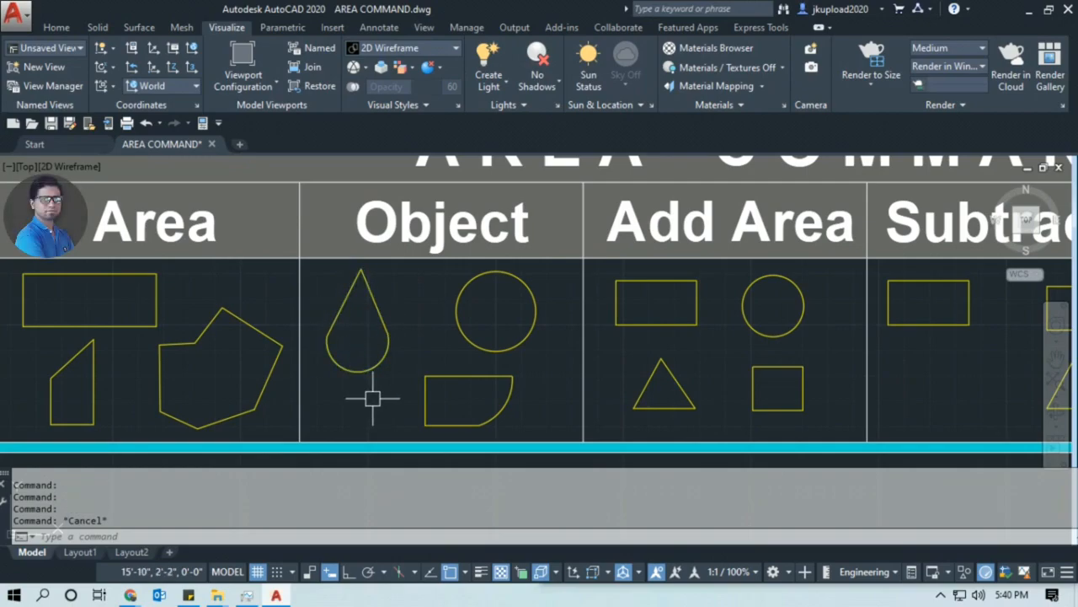
{"action": "left_click", "coordinate": [423, 397]}
{"action": "left_click", "coordinate": [500, 354]}
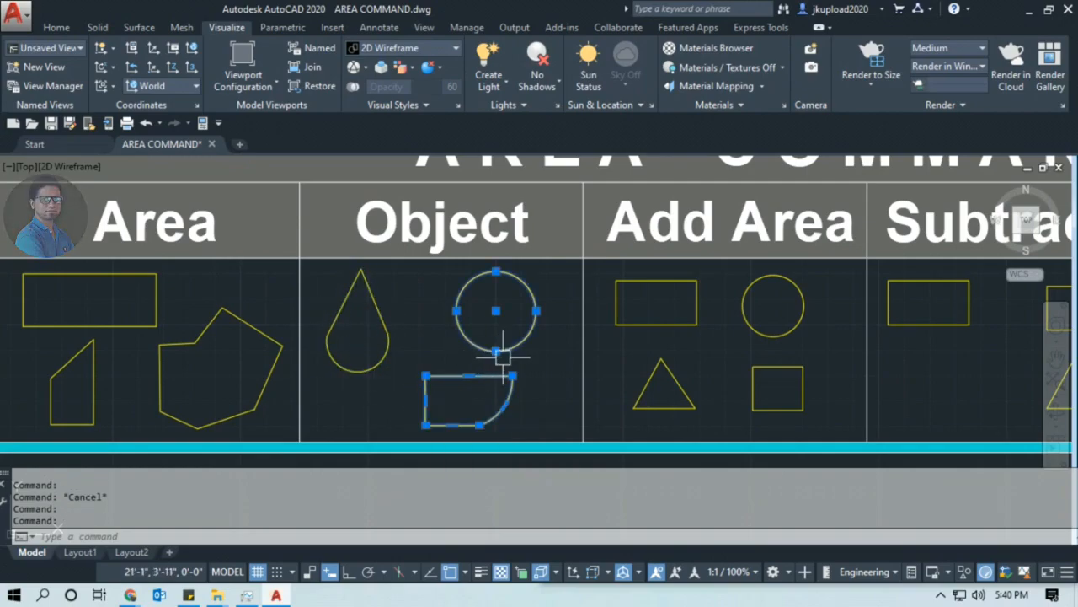
{"action": "key", "text": "Escape"}
{"action": "key", "text": "Escape"}
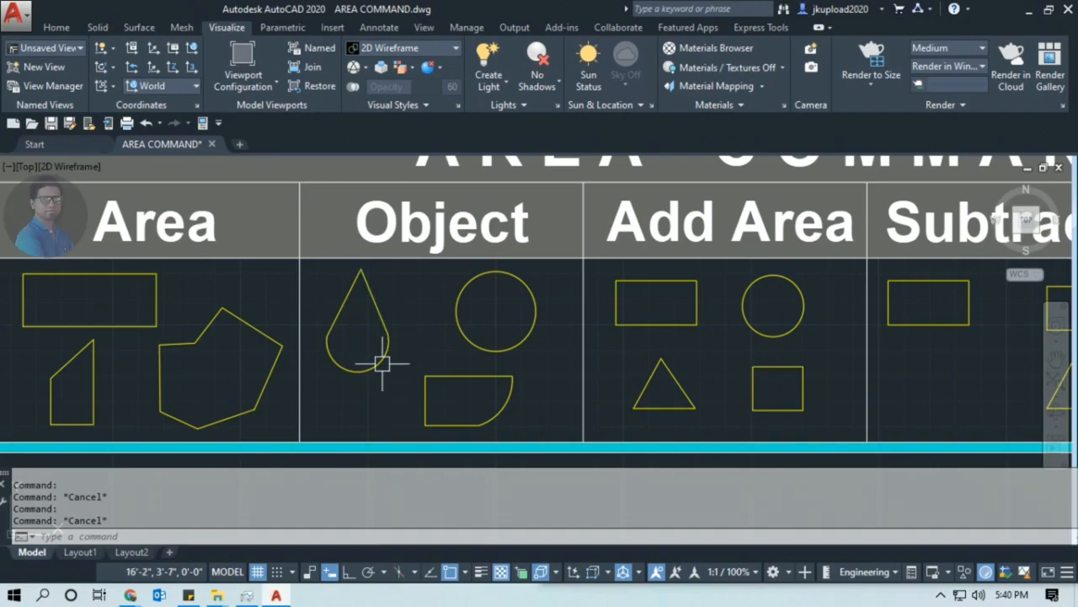
Try to measure the teardrop with the AREA Object option by picking its arc and its slanted line
{"action": "type", "text": "AA"}
{"action": "key", "text": "Return"}
{"action": "type", "text": "o"}
{"action": "key", "text": "Return"}
{"action": "left_click", "coordinate": [376, 363]}
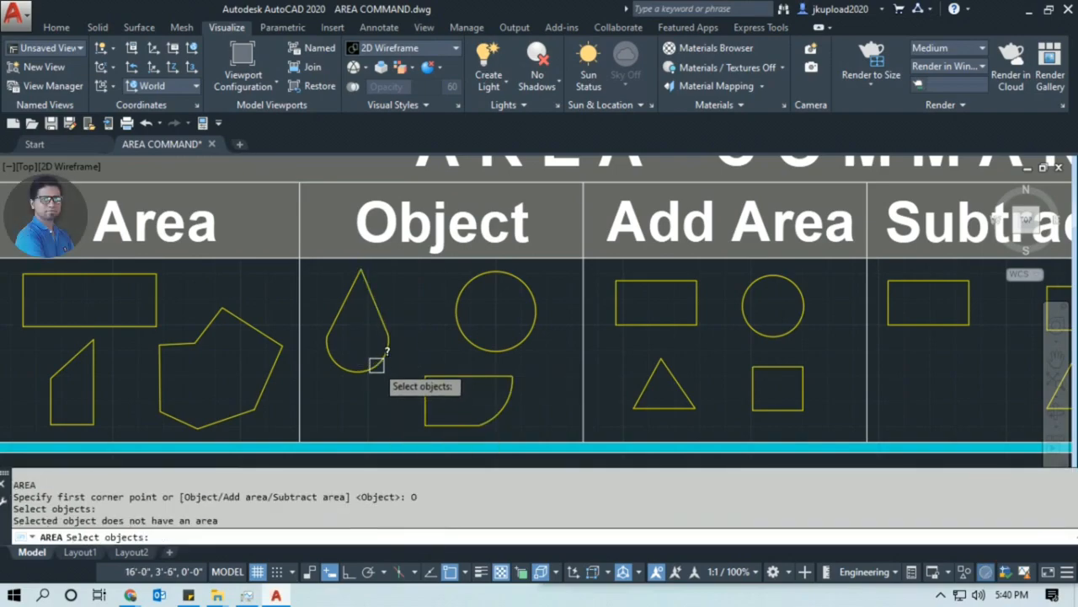
{"action": "left_click", "coordinate": [371, 365]}
{"action": "left_click", "coordinate": [375, 300]}
{"action": "key", "text": "Escape"}
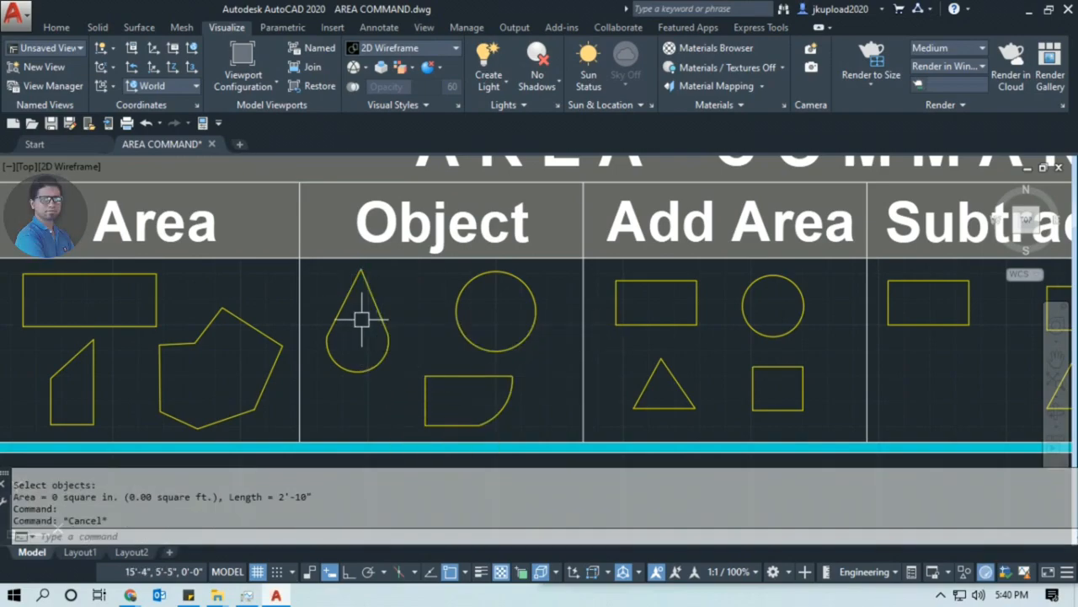
{"action": "key", "text": "Return"}
{"action": "key", "text": "Return"}
{"action": "key", "text": "Escape"}
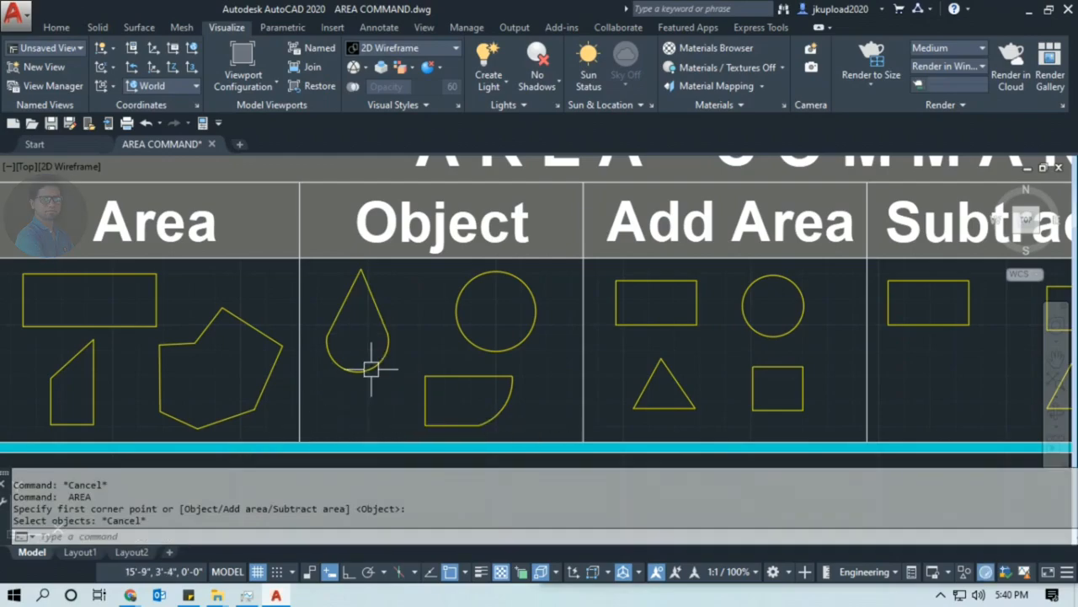
Try the AREA Object option on the teardrop's arc again, and highlight the resulting message in the command history
{"action": "type", "text": "AA"}
{"action": "key", "text": "Return"}
{"action": "type", "text": "O"}
{"action": "key", "text": "Return"}
{"action": "left_click", "coordinate": [371, 368]}
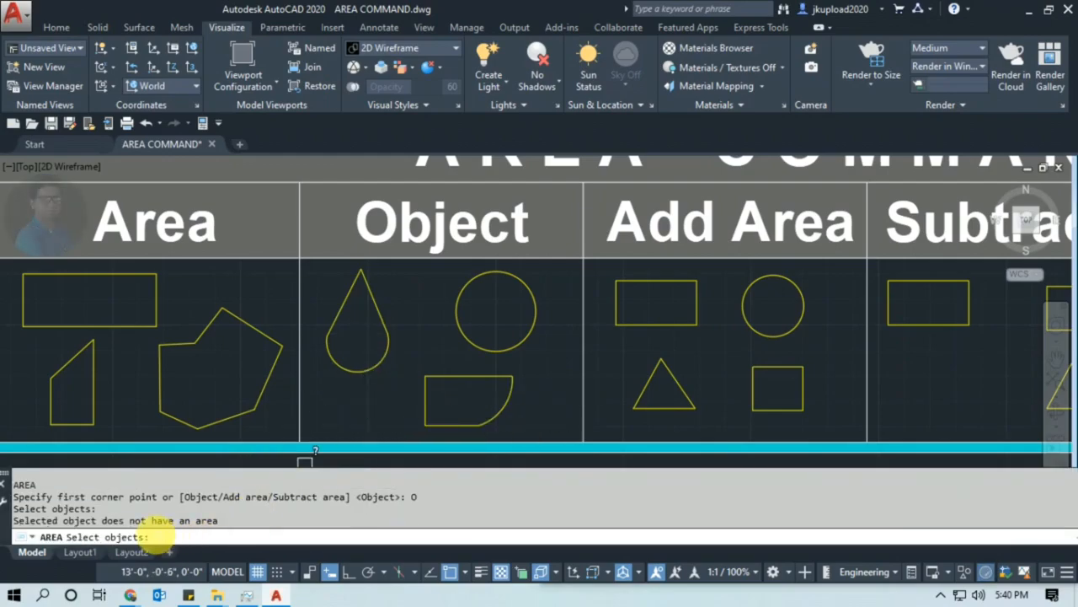
{"action": "left_click_drag", "start_coordinate": [219, 520], "coordinate": [46, 535]}
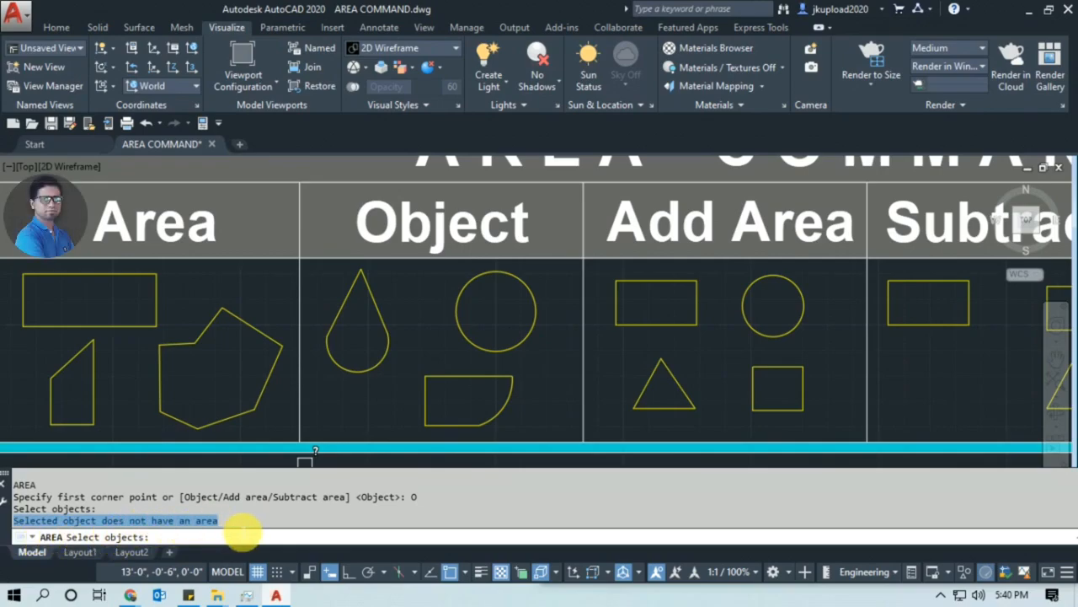
{"action": "key", "text": "Escape"}
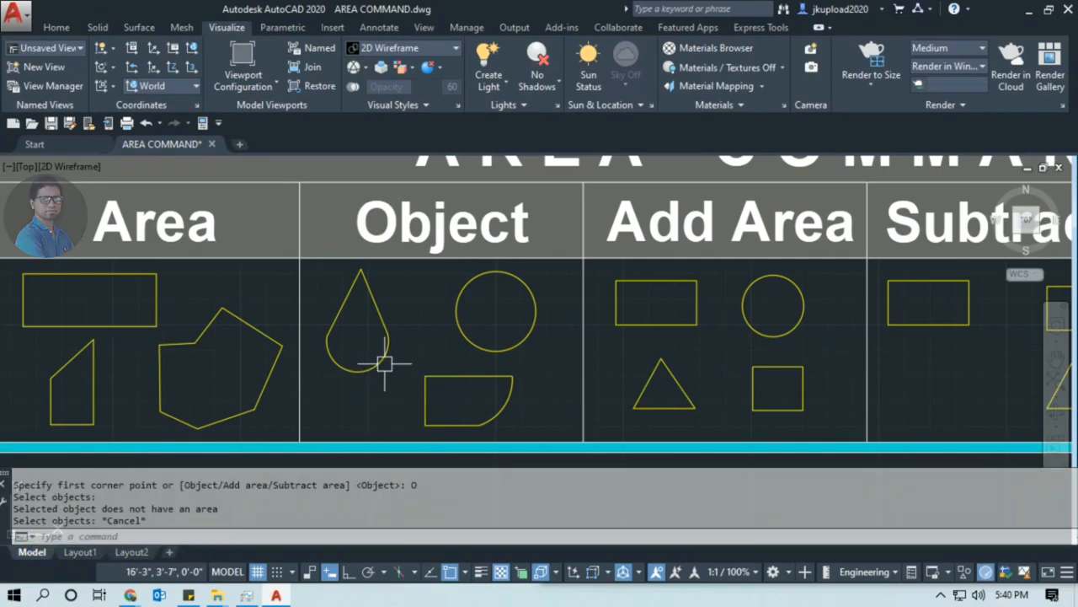
Select the teardrop's two slanted lines and its arc one by one to examine its separate pieces, and clear the selection
{"action": "scroll", "coordinate": [384, 364], "scroll_direction": "up", "scroll_amount": 2}
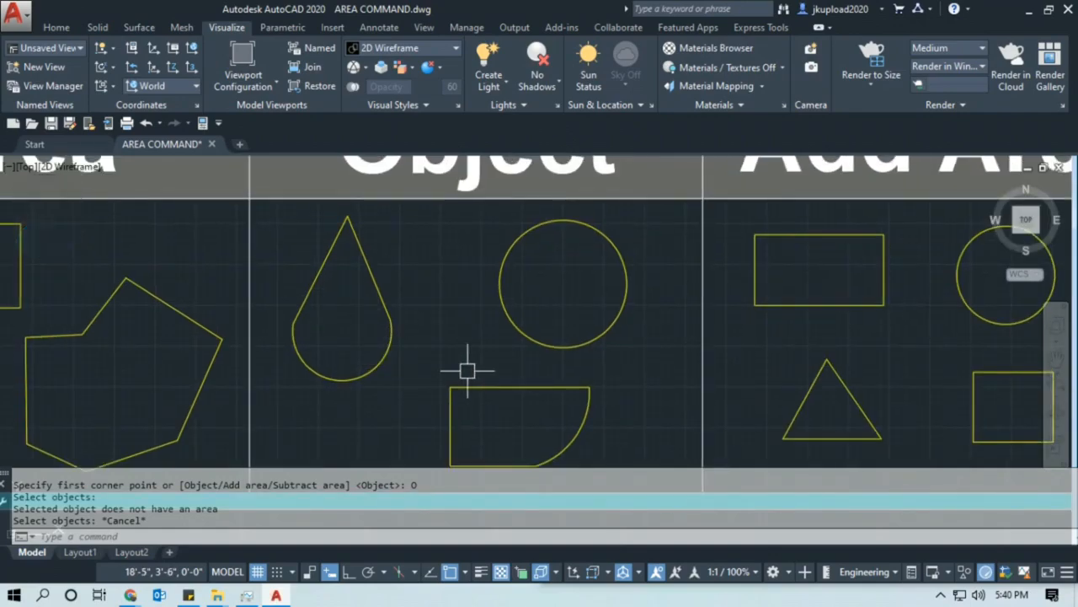
{"action": "key", "text": "Escape"}
{"action": "middle_click_drag", "start_coordinate": [378, 426], "coordinate": [444, 407]}
{"action": "left_click", "coordinate": [440, 254]}
{"action": "left_click", "coordinate": [386, 259]}
{"action": "left_click", "coordinate": [404, 360]}
{"action": "key", "text": "Escape"}
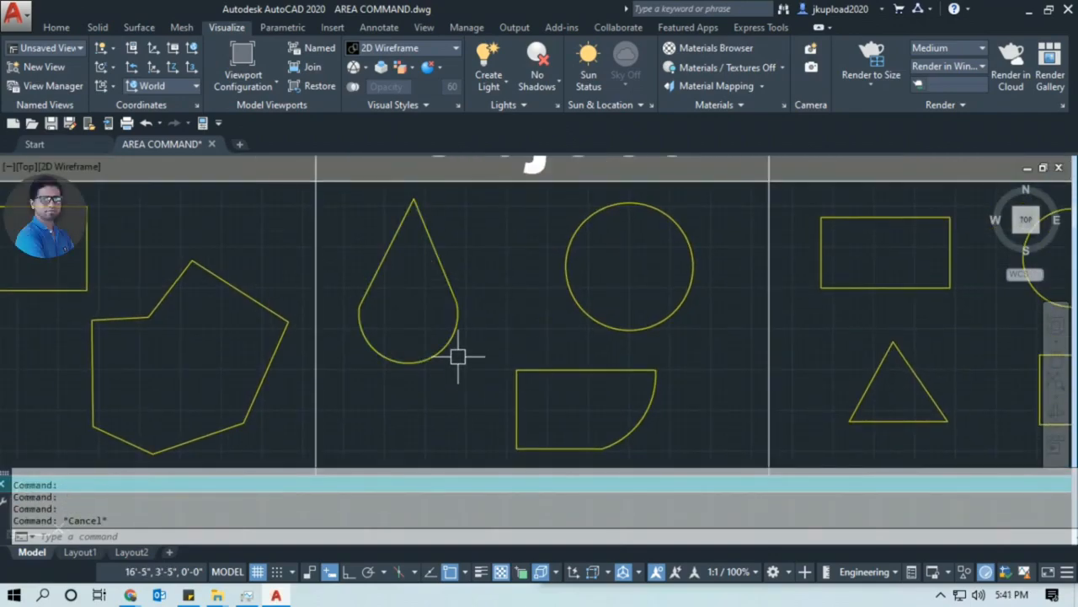
Join the teardrop's two slanted lines and its arc into a single object
{"action": "type", "text": "j"}
{"action": "key", "text": "Return"}
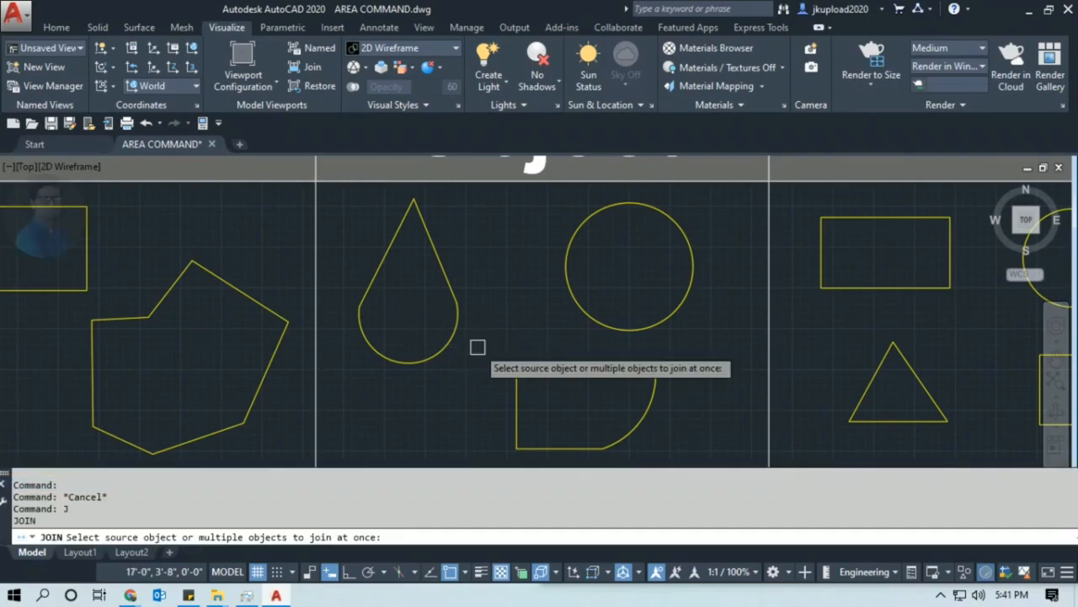
{"action": "left_click", "coordinate": [481, 245]}
{"action": "left_click", "coordinate": [407, 294]}
{"action": "left_click", "coordinate": [387, 256]}
{"action": "key", "text": "Return"}
{"action": "key", "text": "Escape"}
Select the joined teardrop at its arc and side to check that it is one object, and clear the selection
{"action": "left_click", "coordinate": [411, 363]}
{"action": "key", "text": "Escape"}
{"action": "left_click", "coordinate": [435, 262]}
{"action": "key", "text": "Escape"}
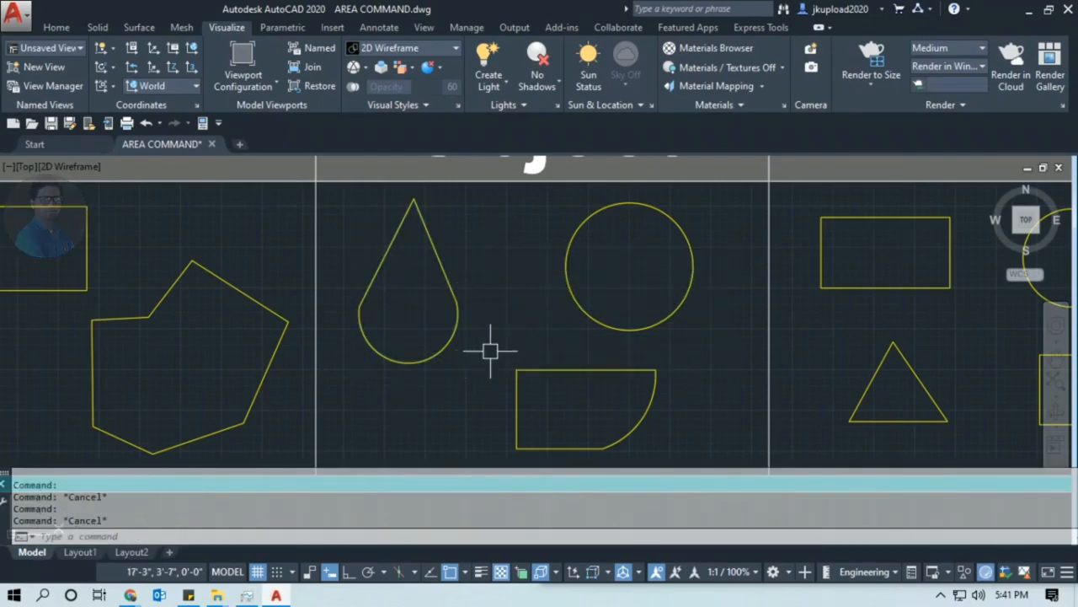
{"action": "left_click", "coordinate": [455, 263]}
{"action": "left_click", "coordinate": [441, 296]}
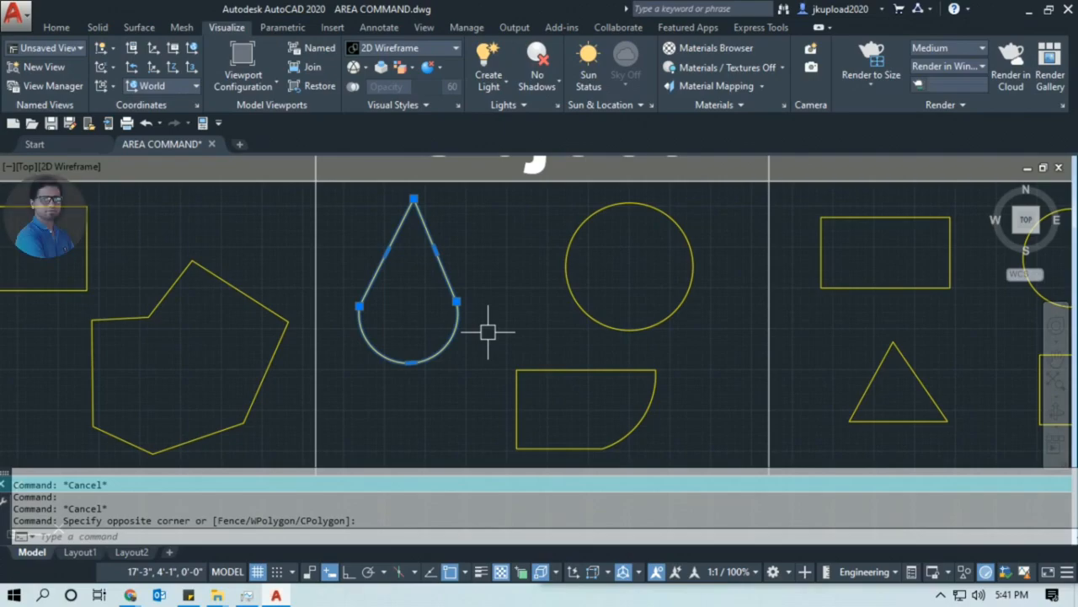
{"action": "key", "text": "Escape"}
Measure the area of the joined teardrop with the AREA Object option, and highlight the result
{"action": "type", "text": "AA"}
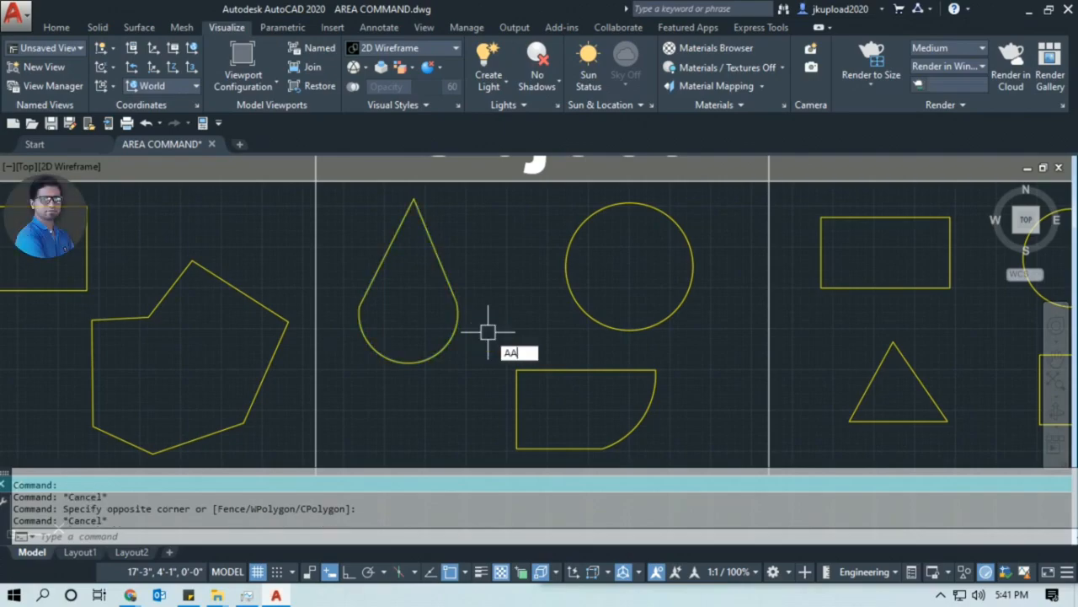
{"action": "key", "text": "Return"}
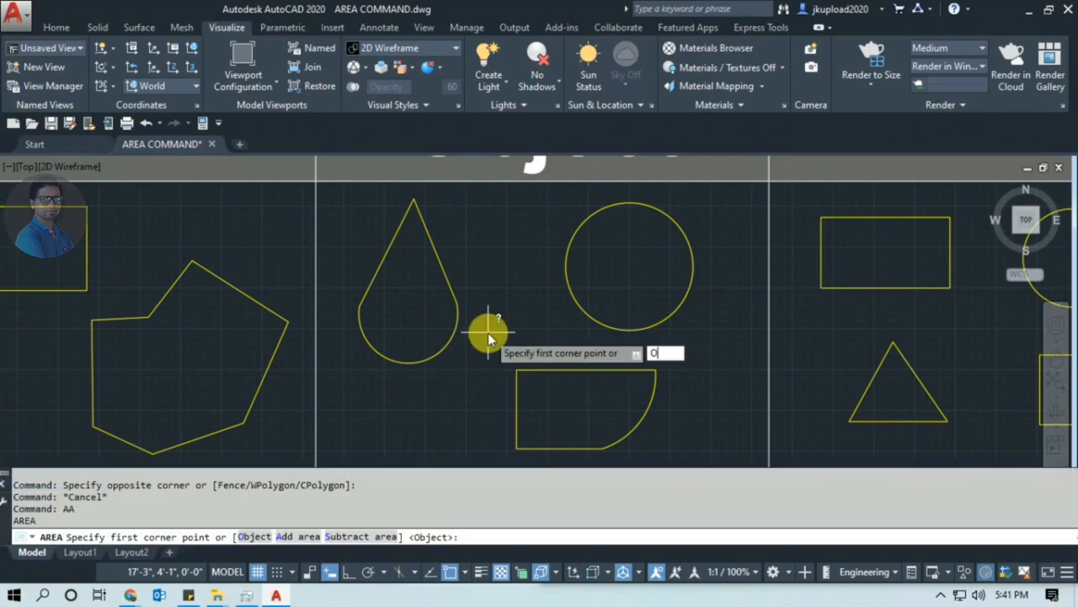
{"action": "type", "text": "o"}
{"action": "key", "text": "Return"}
{"action": "left_click", "coordinate": [451, 332]}
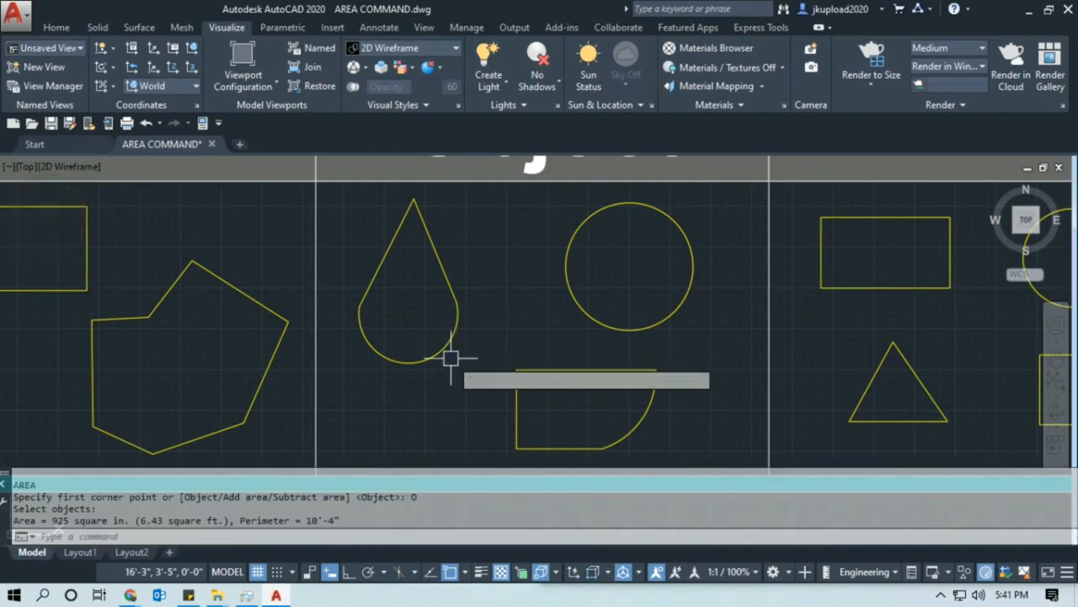
{"action": "left_click_drag", "start_coordinate": [110, 521], "coordinate": [14, 523]}
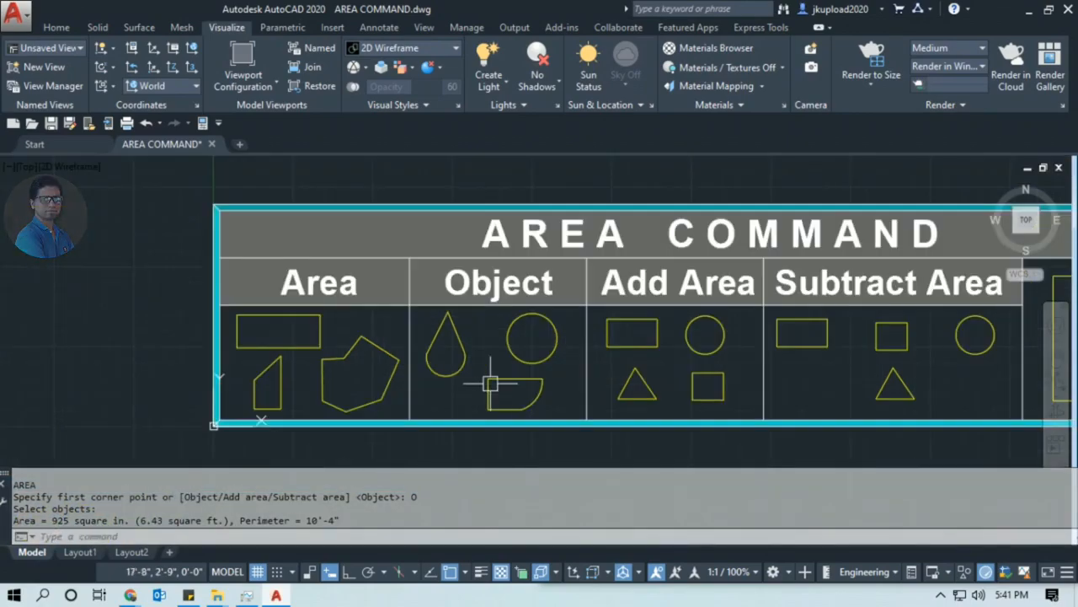
{"action": "key", "text": "Escape"}
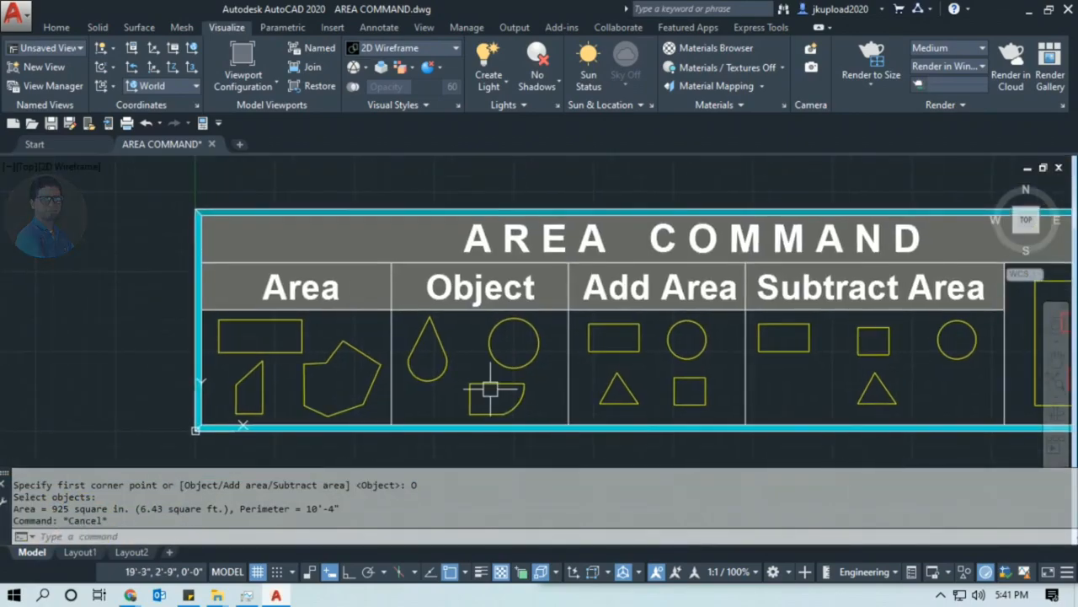
Total the areas of the Add Area section's rectangle and circle with the AREA Add area and Object options, and highlight the total
{"action": "middle_click_drag", "start_coordinate": [506, 388], "coordinate": [447, 393]}
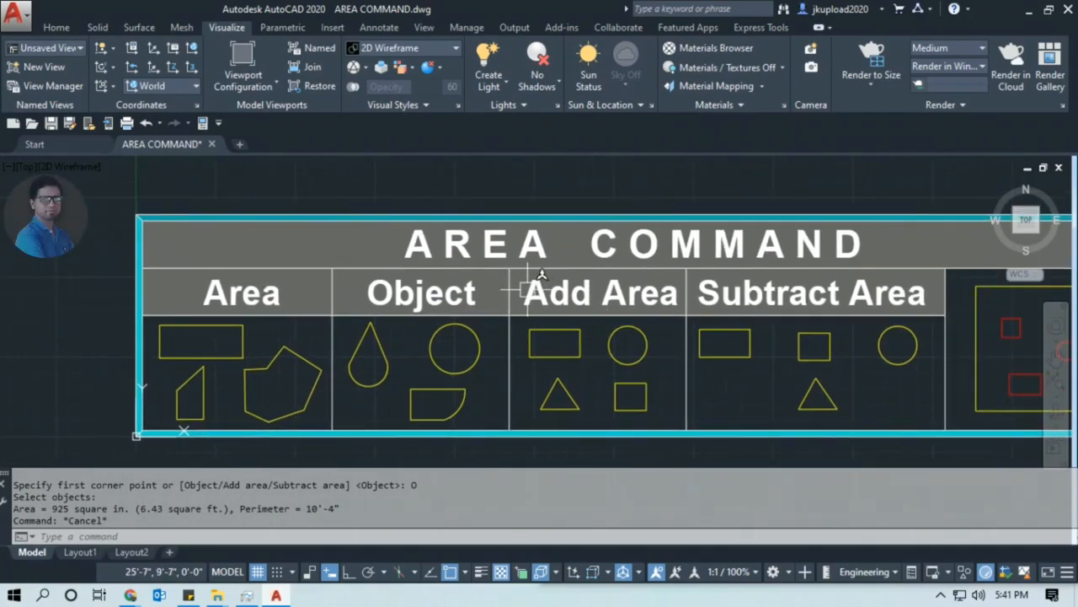
{"action": "scroll", "coordinate": [665, 332], "scroll_direction": "up", "scroll_amount": 3}
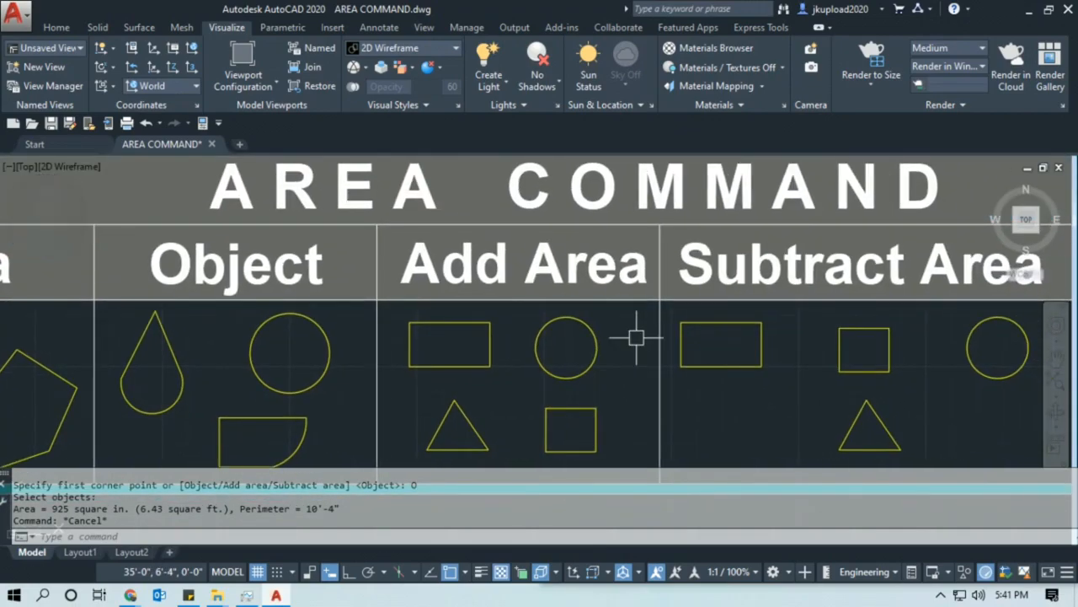
{"action": "middle_click_drag", "start_coordinate": [637, 338], "coordinate": [634, 319]}
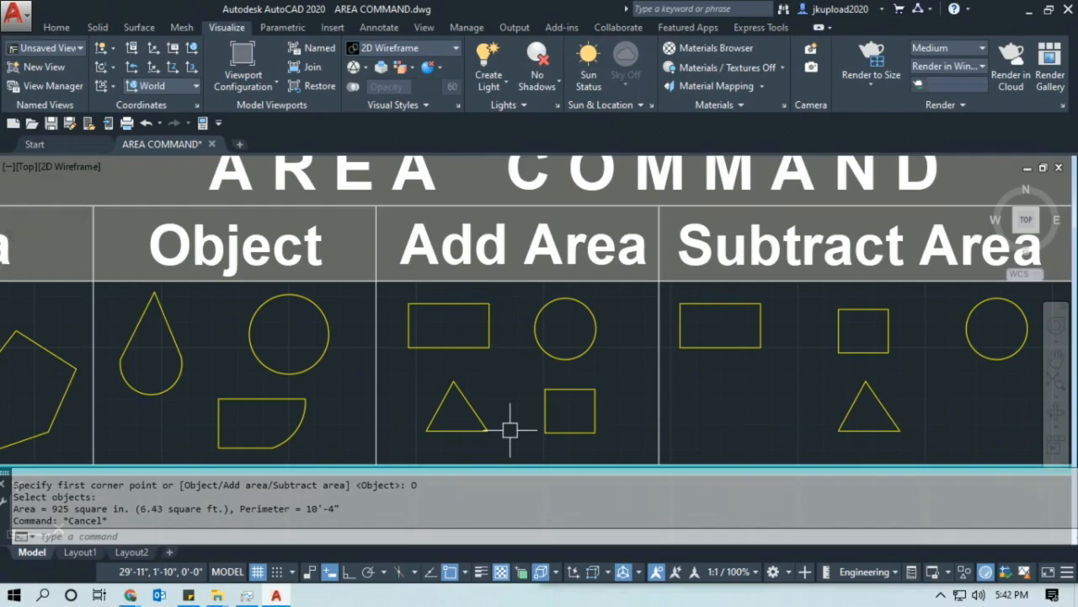
{"action": "type", "text": "AA"}
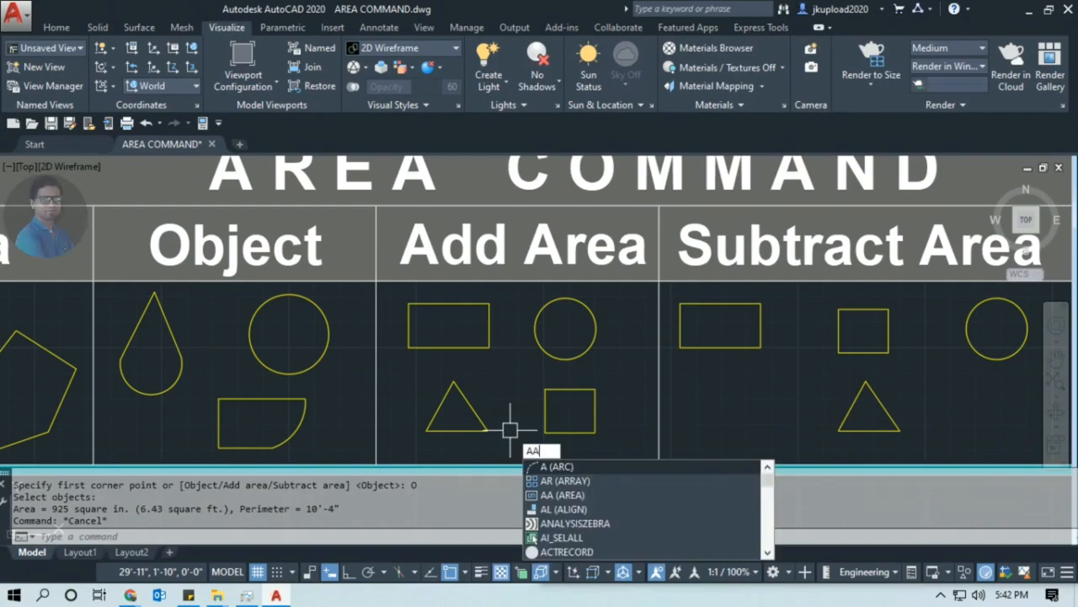
{"action": "key", "text": "Return"}
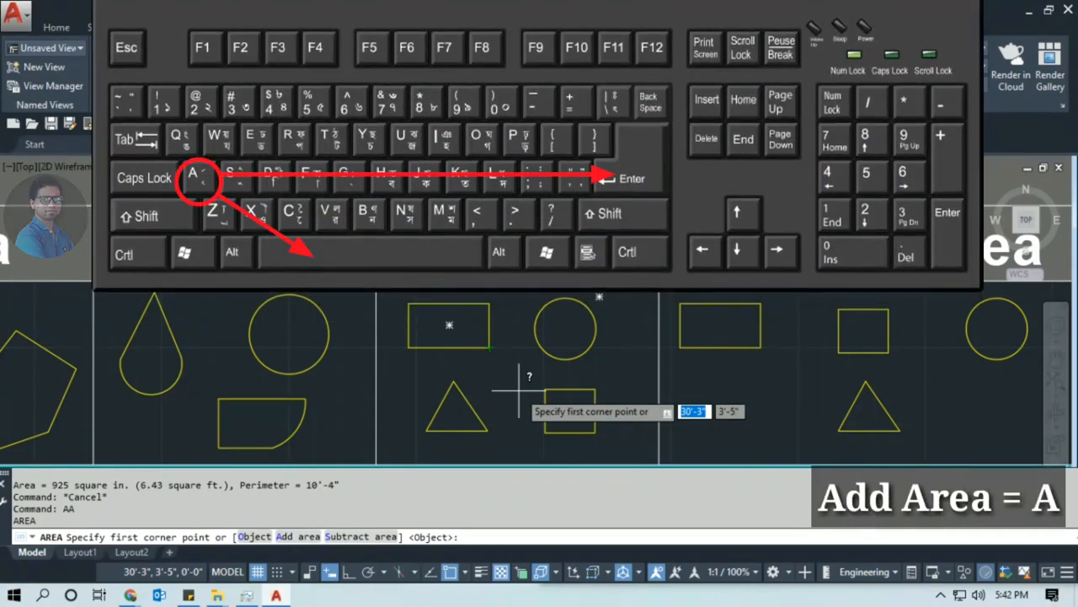
{"action": "type", "text": "A"}
{"action": "key", "text": "Return"}
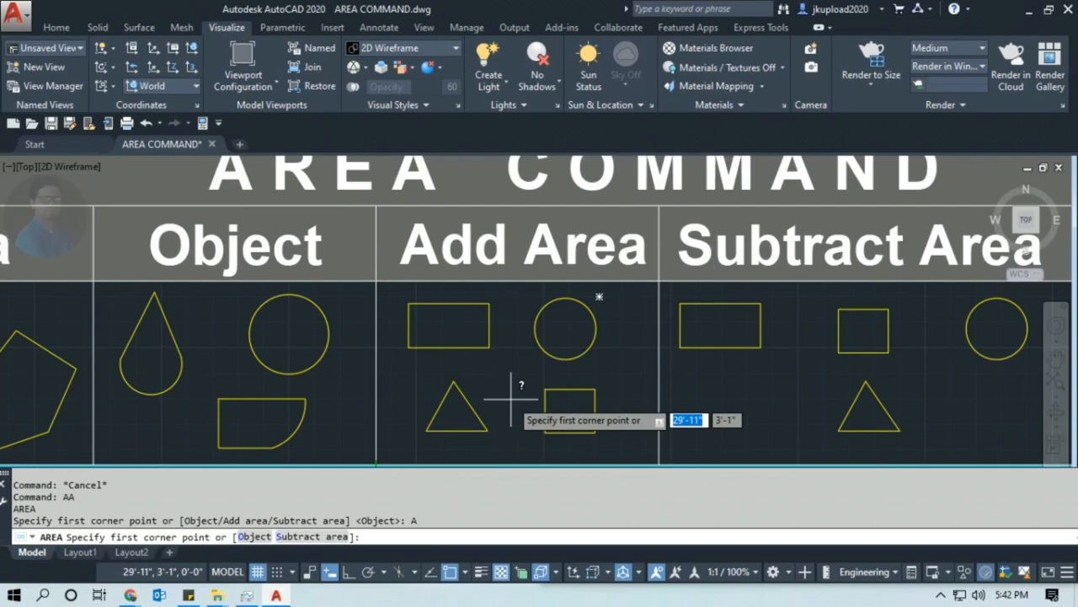
{"action": "type", "text": "O"}
{"action": "key", "text": "Return"}
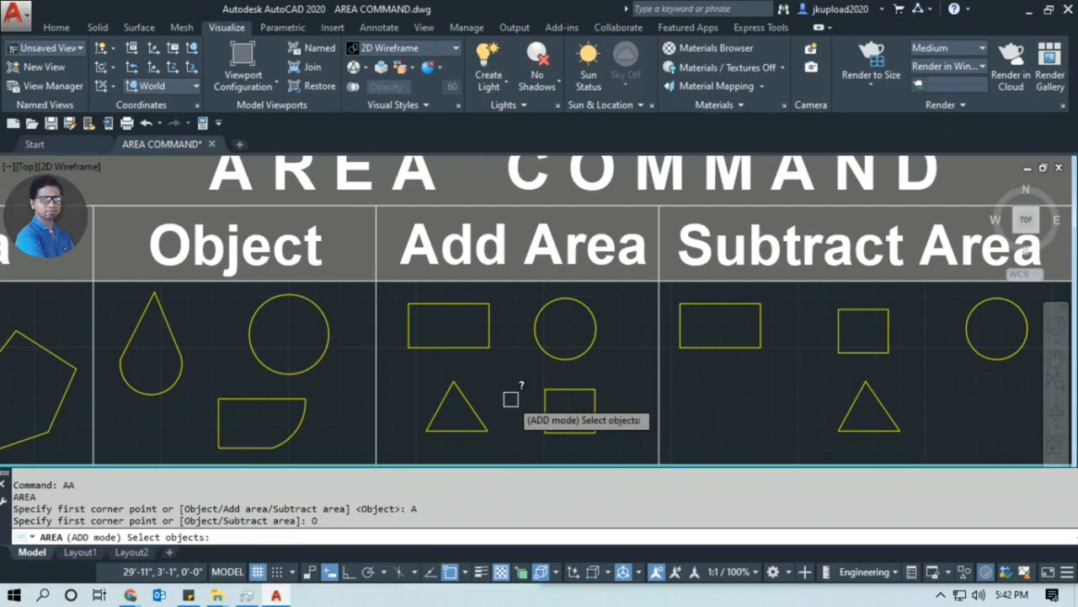
{"action": "left_click", "coordinate": [466, 346]}
{"action": "left_click", "coordinate": [562, 356]}
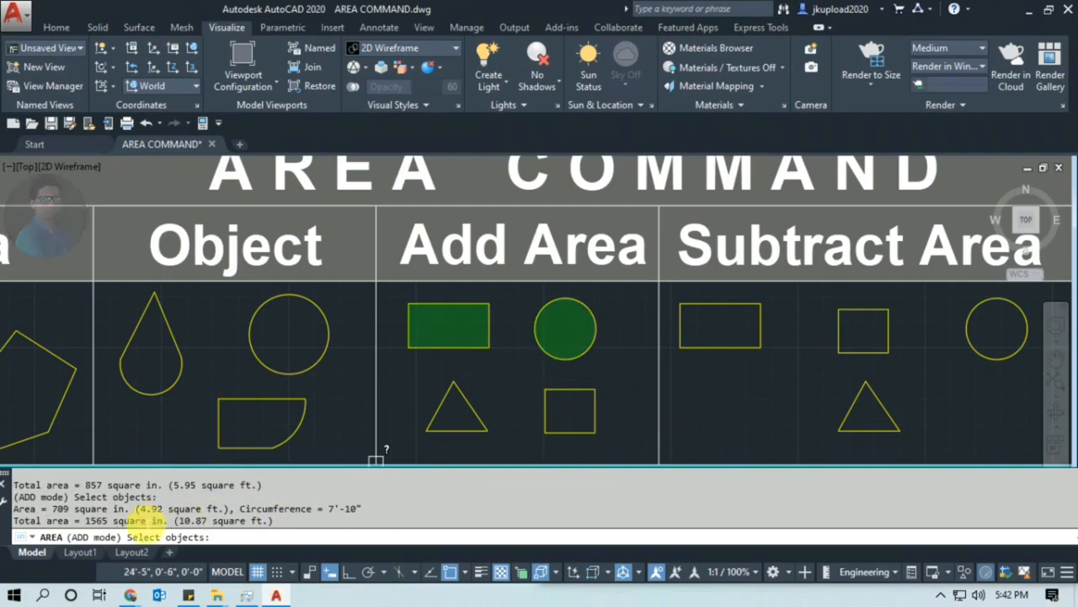
{"action": "left_click_drag", "start_coordinate": [108, 522], "coordinate": [13, 522]}
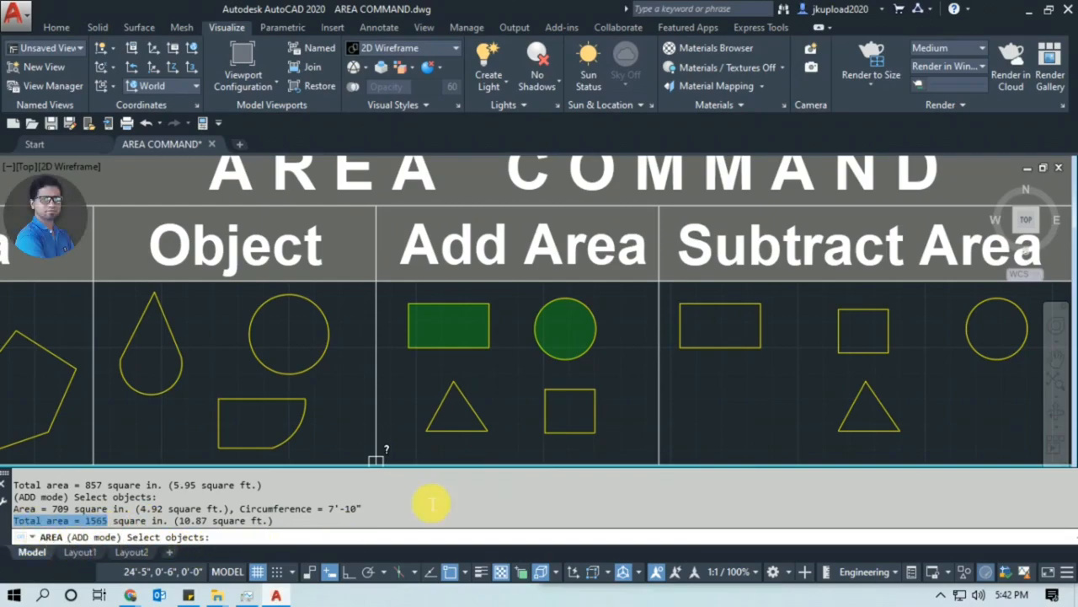
Add the Add Area section's triangle to the running total, and highlight the new and previous totals to compare them
{"action": "left_click", "coordinate": [470, 406]}
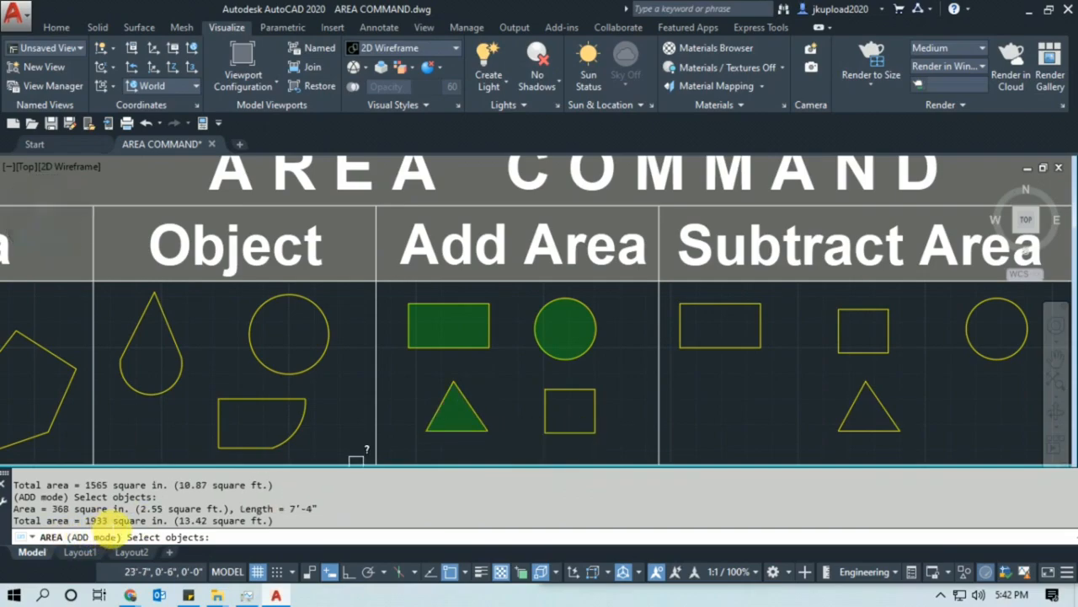
{"action": "left_click_drag", "start_coordinate": [110, 523], "coordinate": [6, 531]}
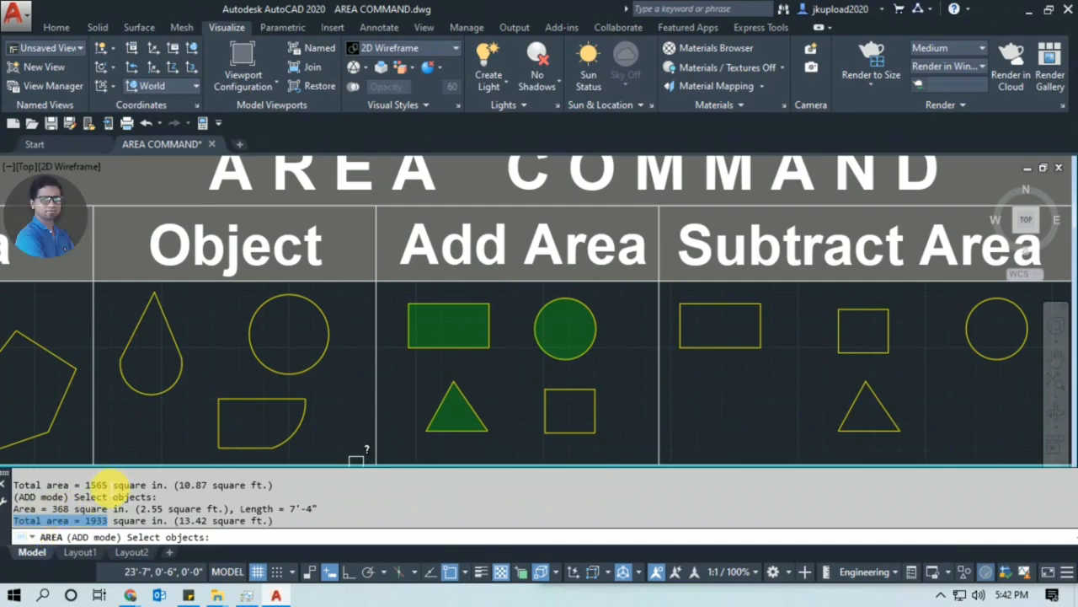
{"action": "left_click_drag", "start_coordinate": [108, 486], "coordinate": [5, 499]}
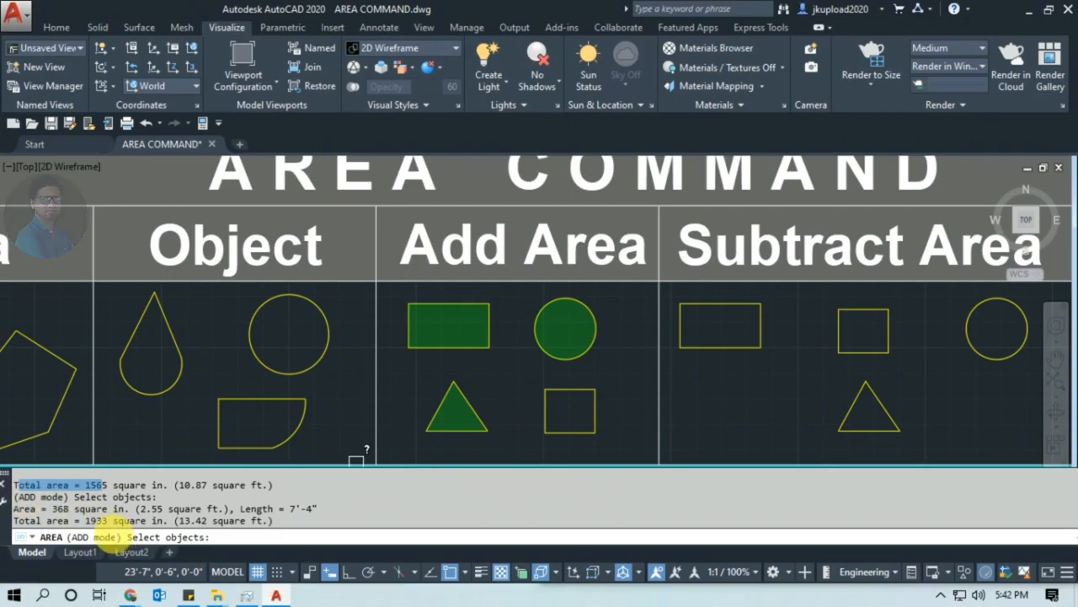
{"action": "left_click_drag", "start_coordinate": [107, 521], "coordinate": [32, 524]}
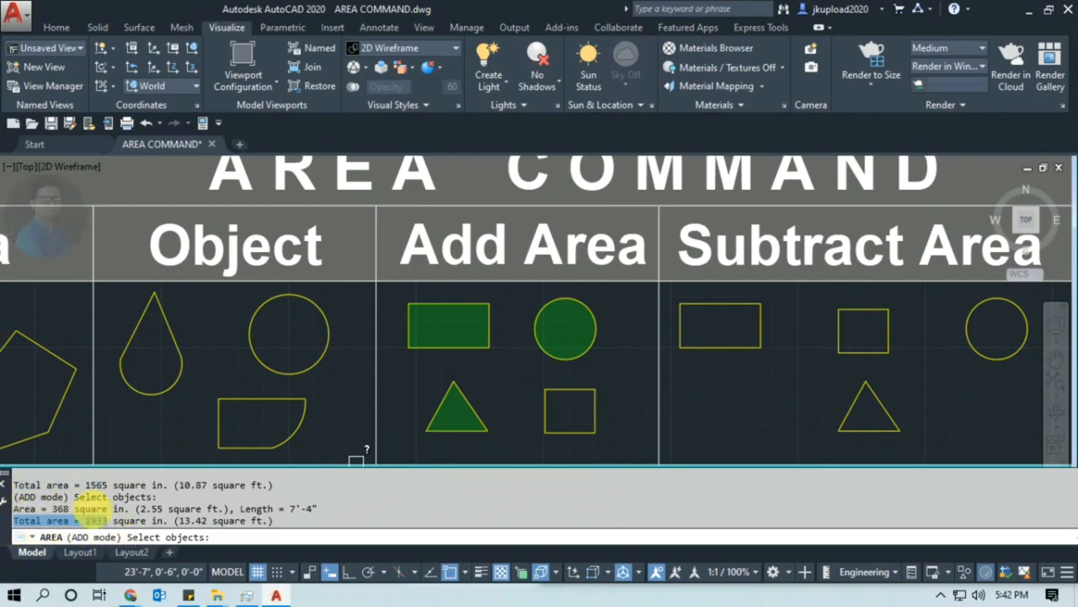
{"action": "left_click_drag", "start_coordinate": [108, 486], "coordinate": [4, 497]}
Add the Add Area section's square to the running total and end the area measurement
{"action": "left_click", "coordinate": [545, 425]}
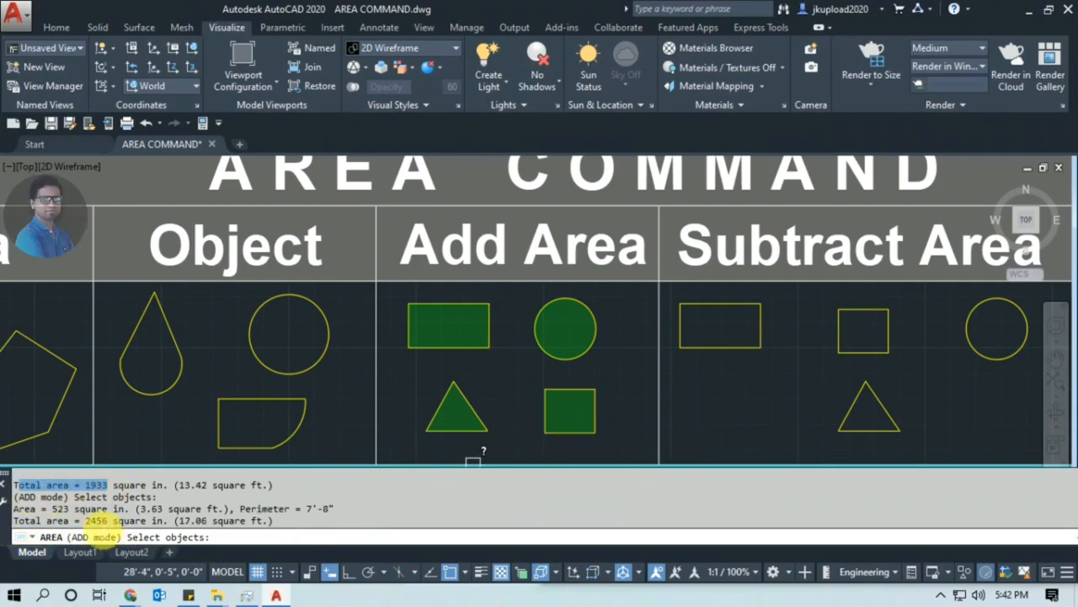
{"action": "key", "text": "Return"}
{"action": "key", "text": "Escape"}
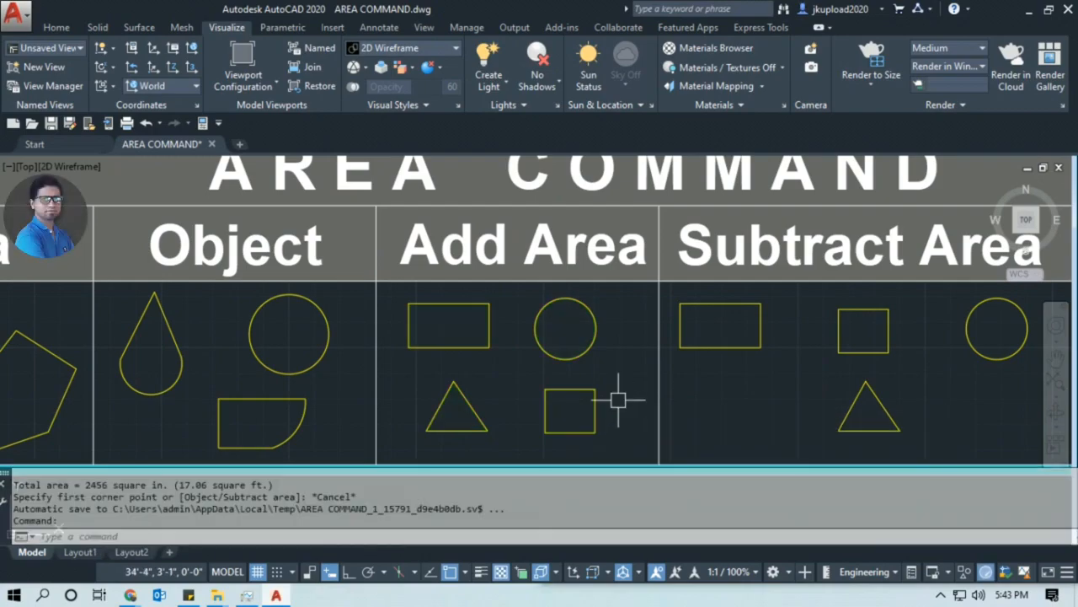
Subtract the Subtract Area section's rectangle with the AREA Subtract area and Object options, and highlight the total's value
{"action": "scroll", "coordinate": [618, 400], "scroll_direction": "down", "scroll_amount": 2}
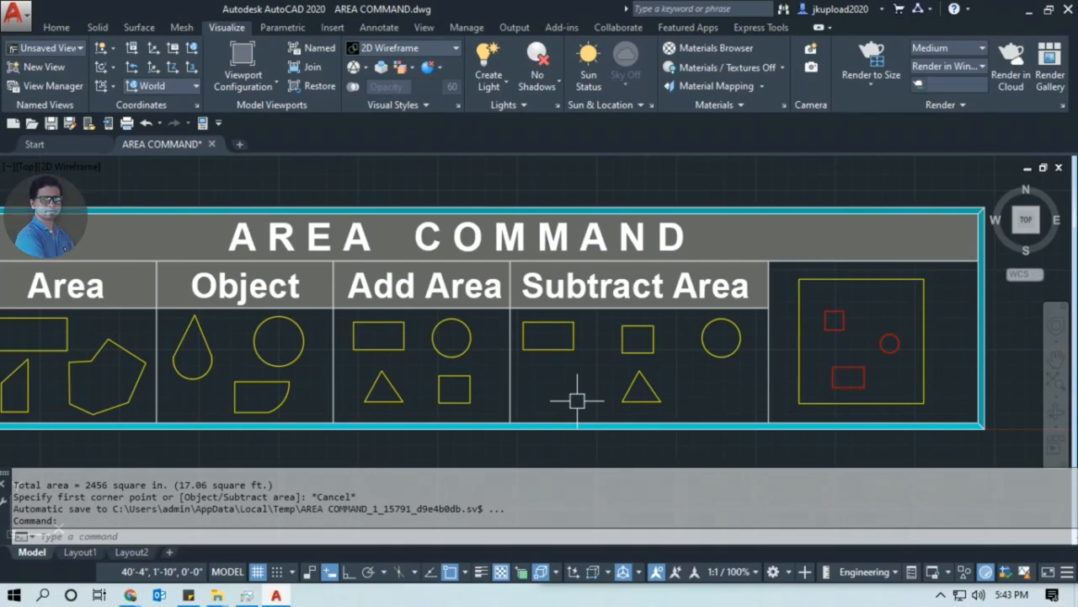
{"action": "type", "text": "AA"}
{"action": "key", "text": "Return"}
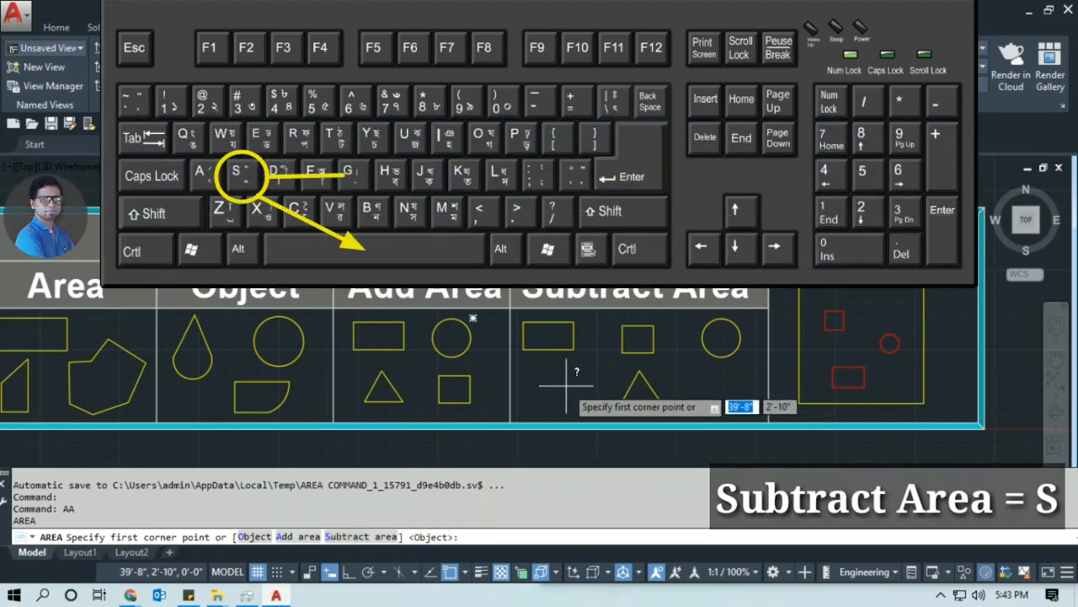
{"action": "type", "text": "S"}
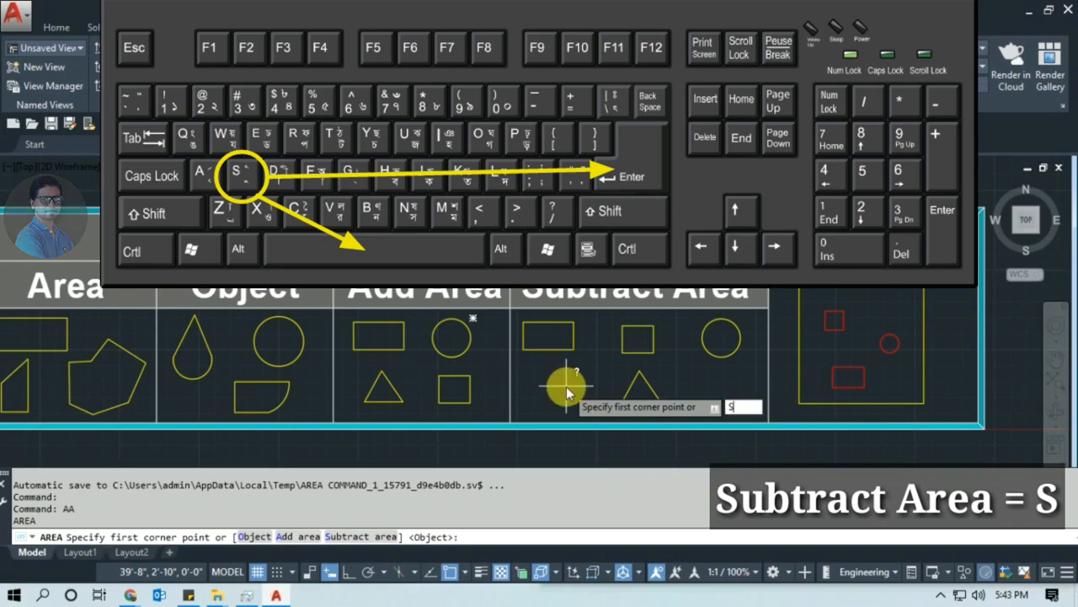
{"action": "key", "text": "Return"}
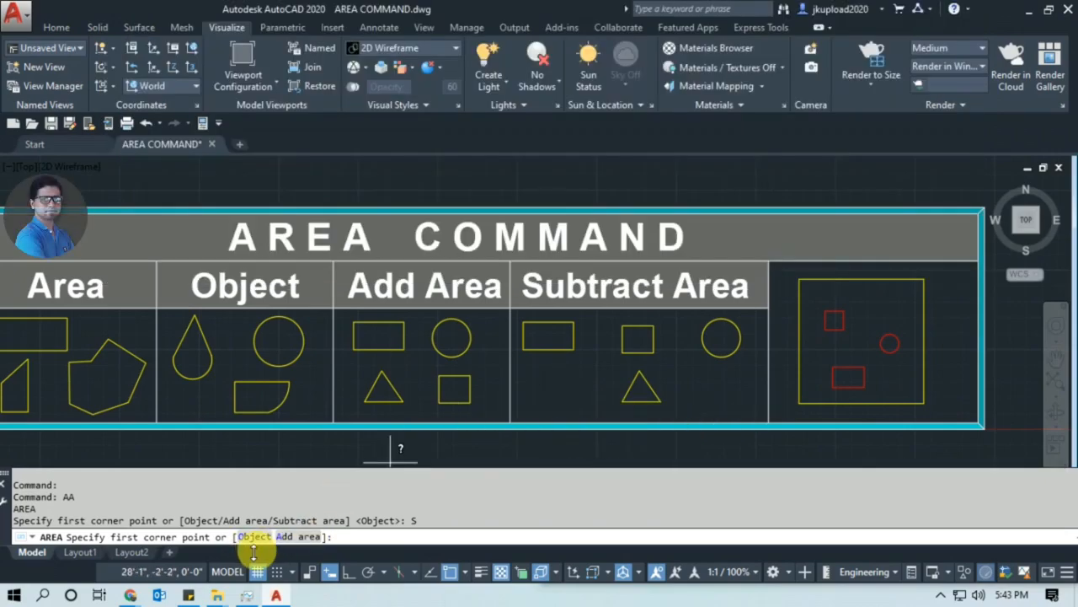
{"action": "type", "text": "O"}
{"action": "key", "text": "Return"}
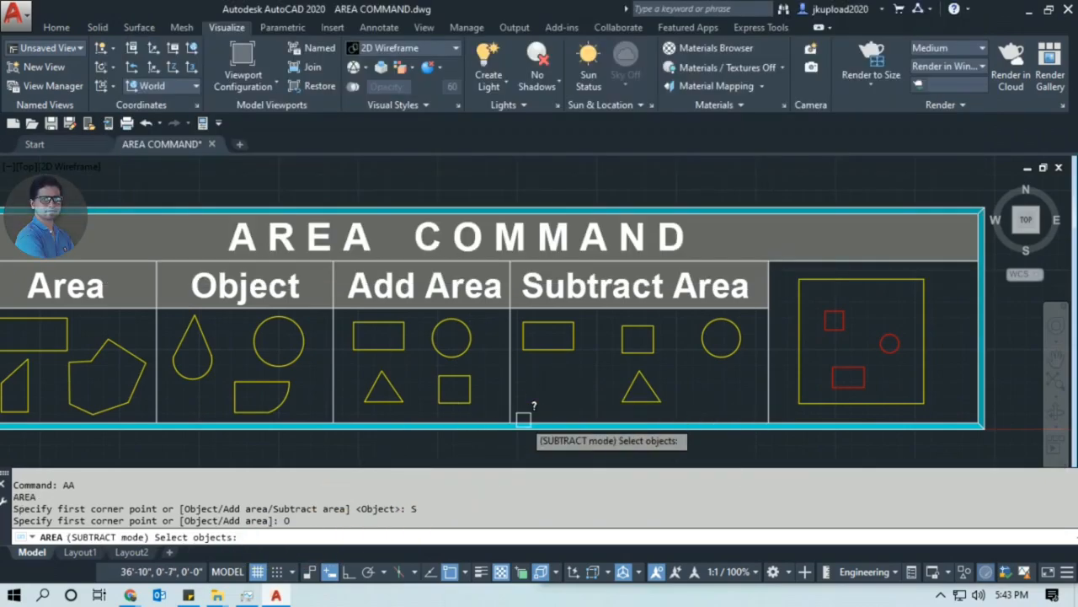
{"action": "scroll", "coordinate": [590, 369], "scroll_direction": "up", "scroll_amount": 4}
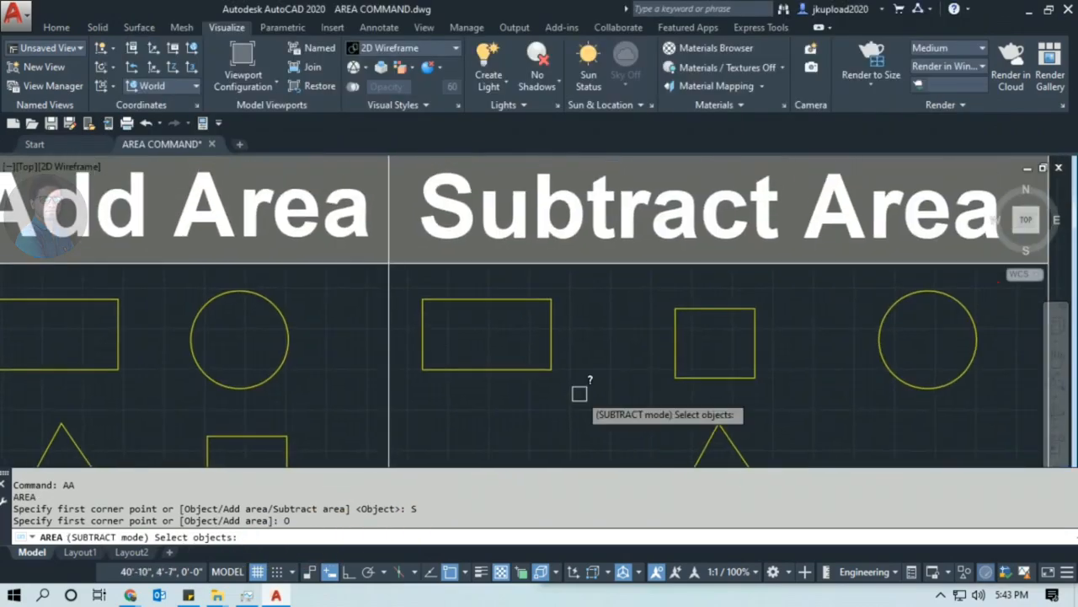
{"action": "left_click", "coordinate": [553, 331]}
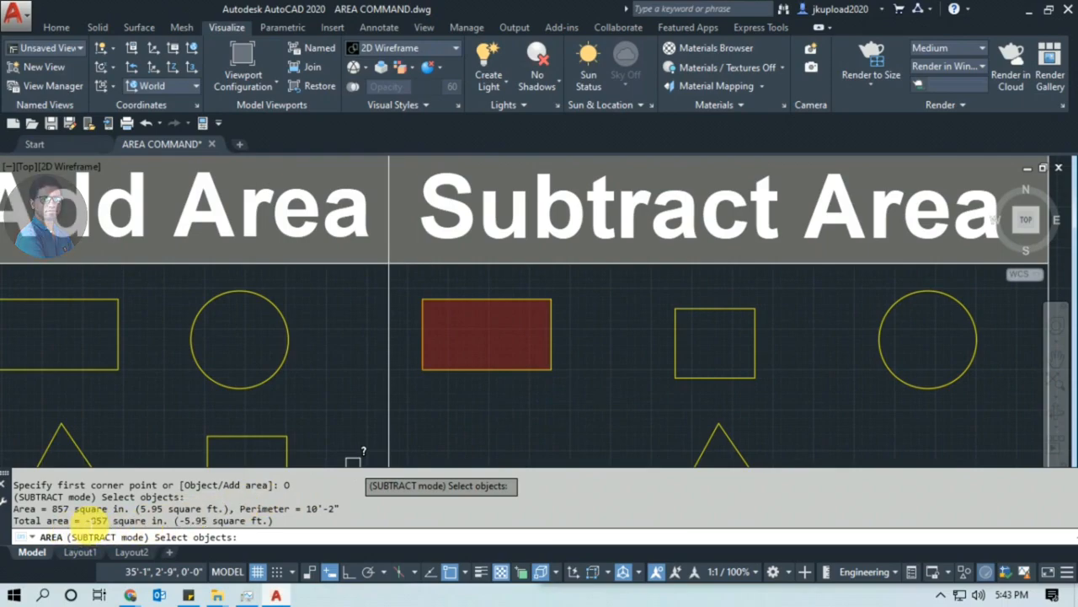
{"action": "mouse_move", "coordinate": [86, 520]}
{"action": "left_mouse_down"}
{"action": "mouse_move", "coordinate": [152, 531]}
{"action": "mouse_move", "coordinate": [105, 529]}
{"action": "left_mouse_up"}
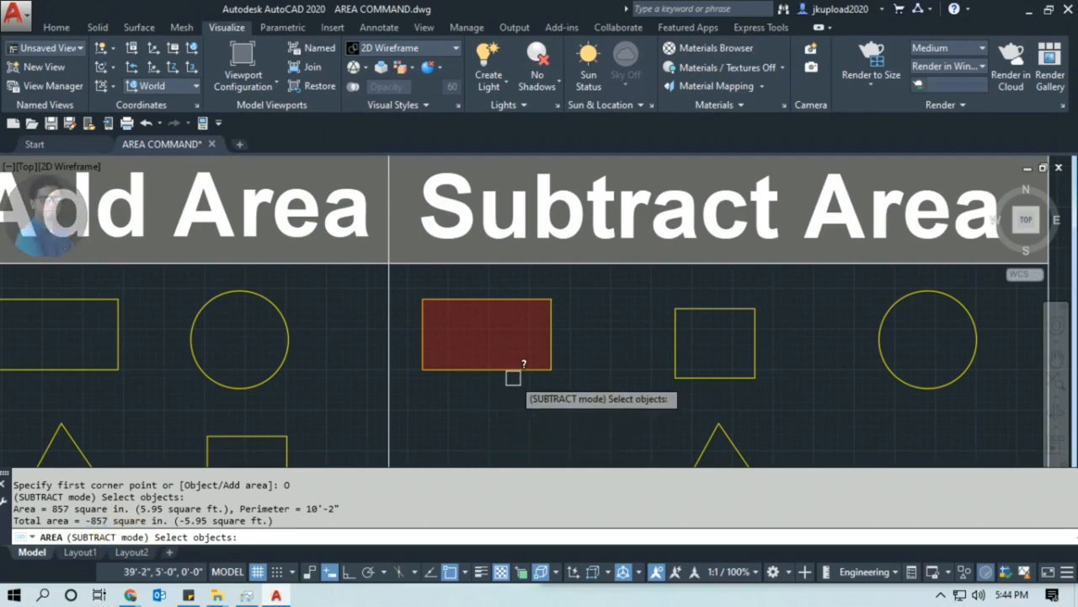
Subtract the Subtract Area section's square, triangle and circle from the running total, and end the area measurement
{"action": "scroll", "coordinate": [474, 339], "scroll_direction": "down", "scroll_amount": 2}
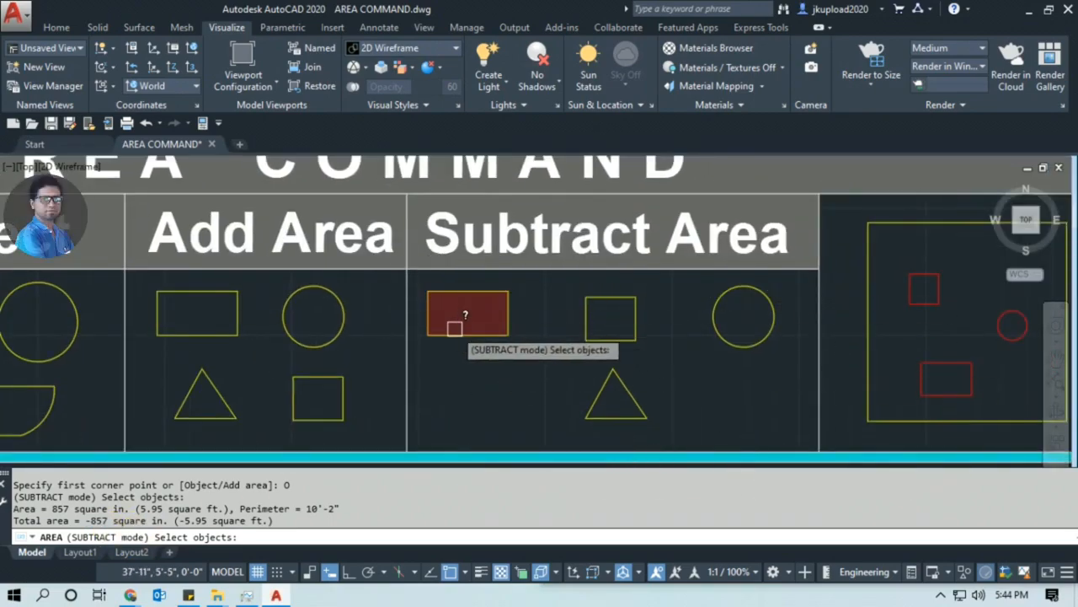
{"action": "left_click", "coordinate": [597, 339]}
{"action": "left_click", "coordinate": [641, 418]}
{"action": "left_click", "coordinate": [732, 345]}
{"action": "key", "text": "Return"}
{"action": "key", "text": "Escape"}
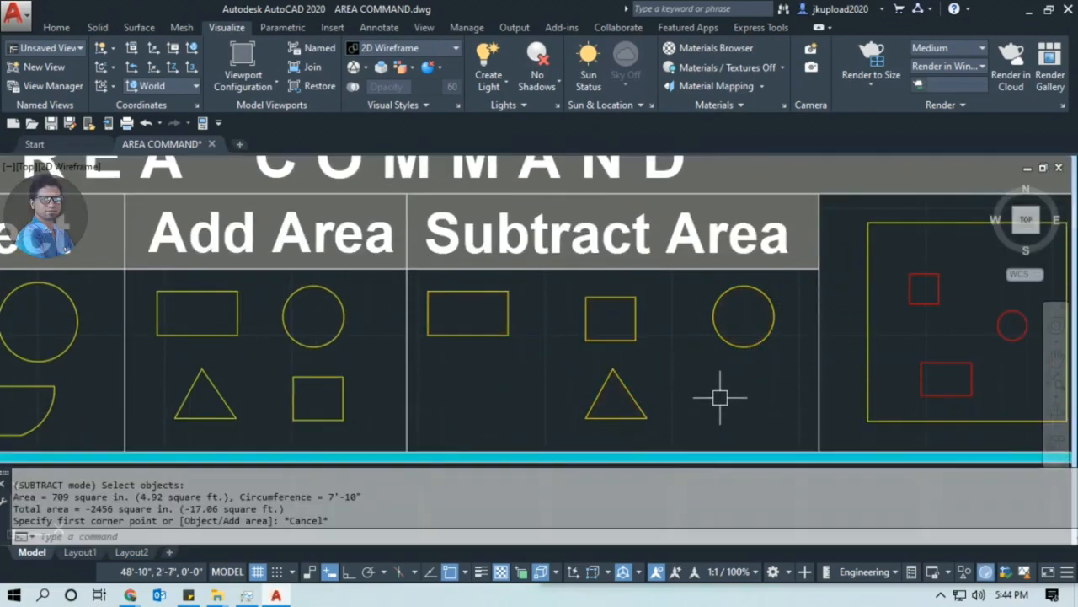
Start a new running total with the AREA Add area and Object options, adding the large yellow square that encloses the red shapes
{"action": "scroll", "coordinate": [495, 409], "scroll_direction": "down", "scroll_amount": 3}
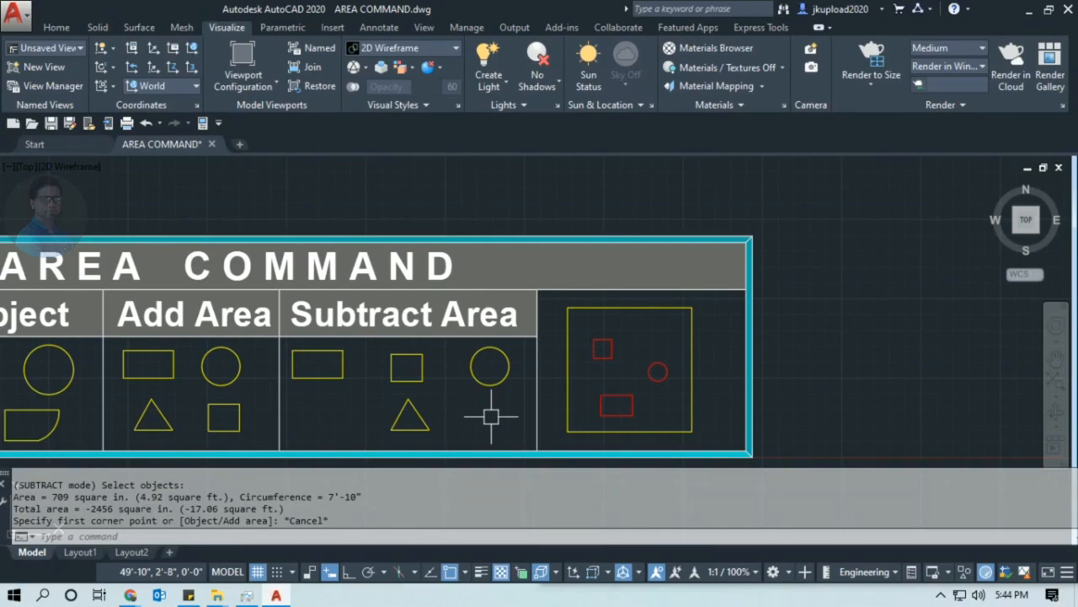
{"action": "middle_click_drag", "start_coordinate": [491, 415], "coordinate": [521, 410]}
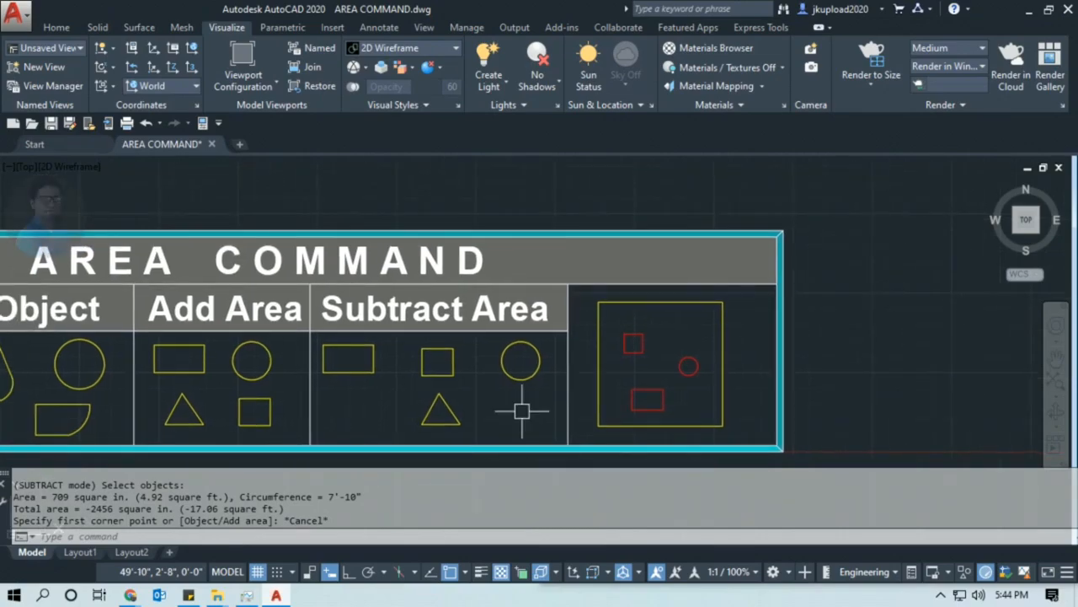
{"action": "key", "text": "Escape"}
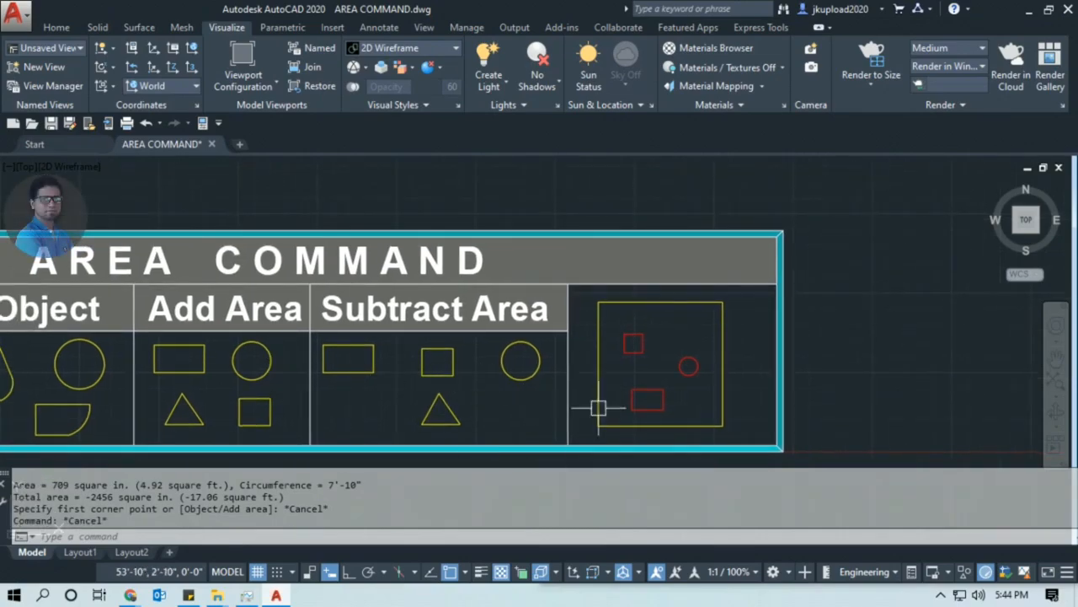
{"action": "scroll", "coordinate": [693, 409], "scroll_direction": "up", "scroll_amount": 2}
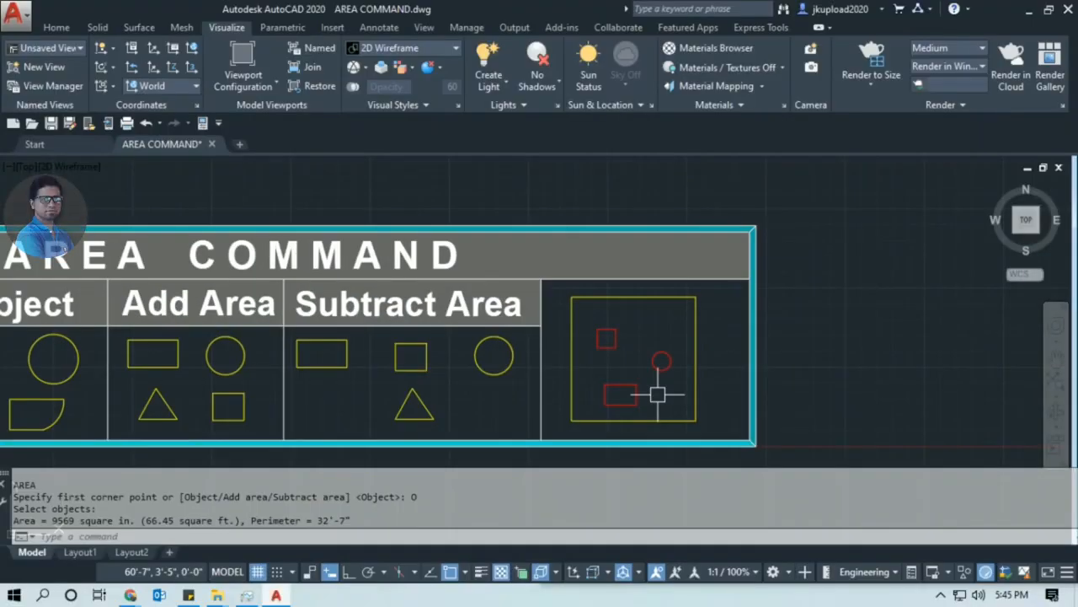
{"action": "type", "text": "AA"}
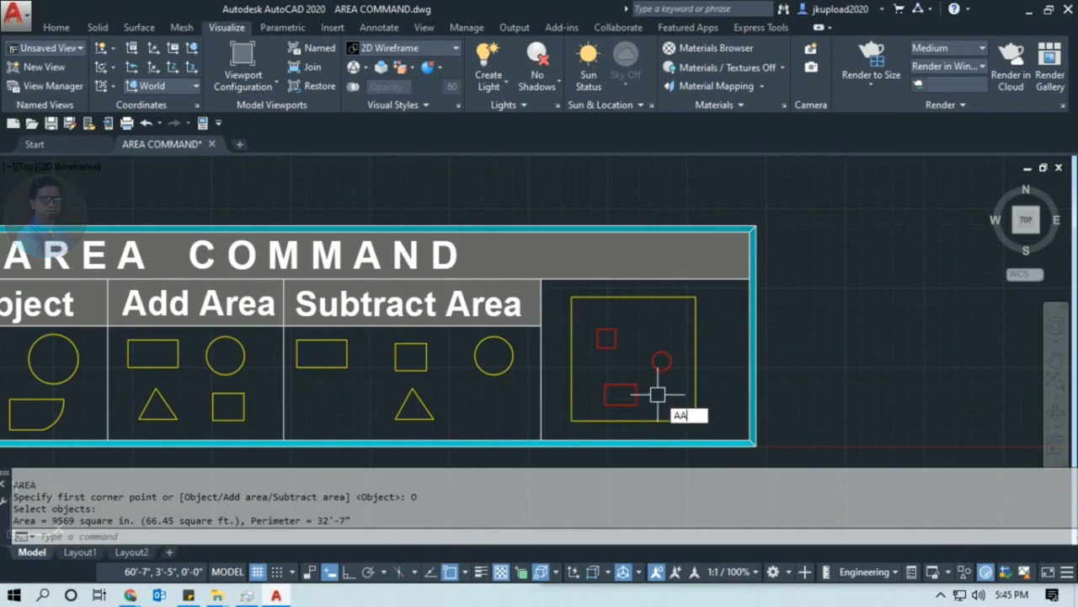
{"action": "key", "text": "Return"}
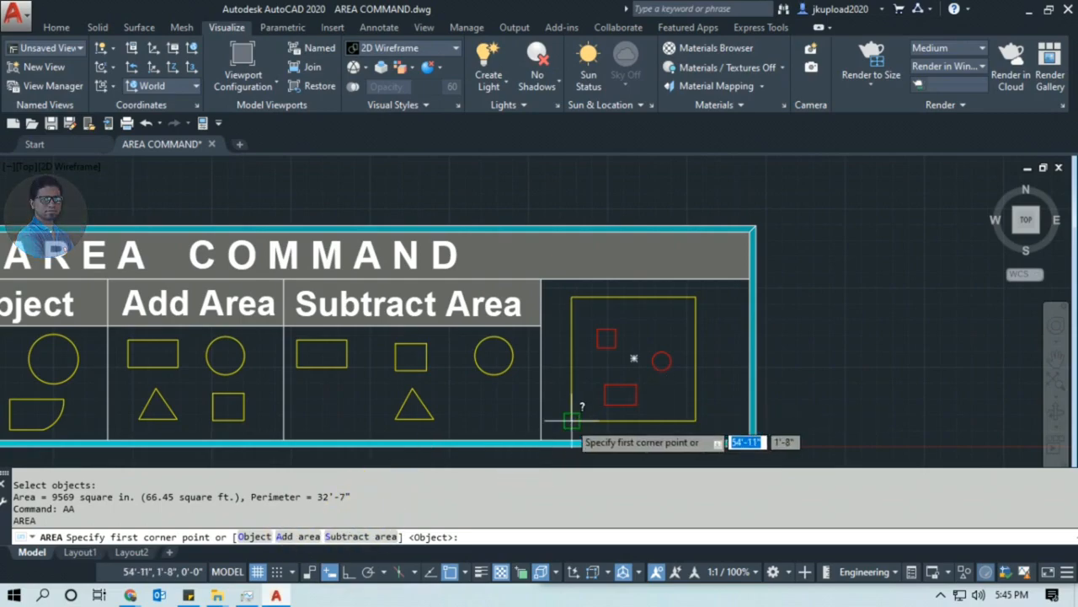
{"action": "type", "text": "A"}
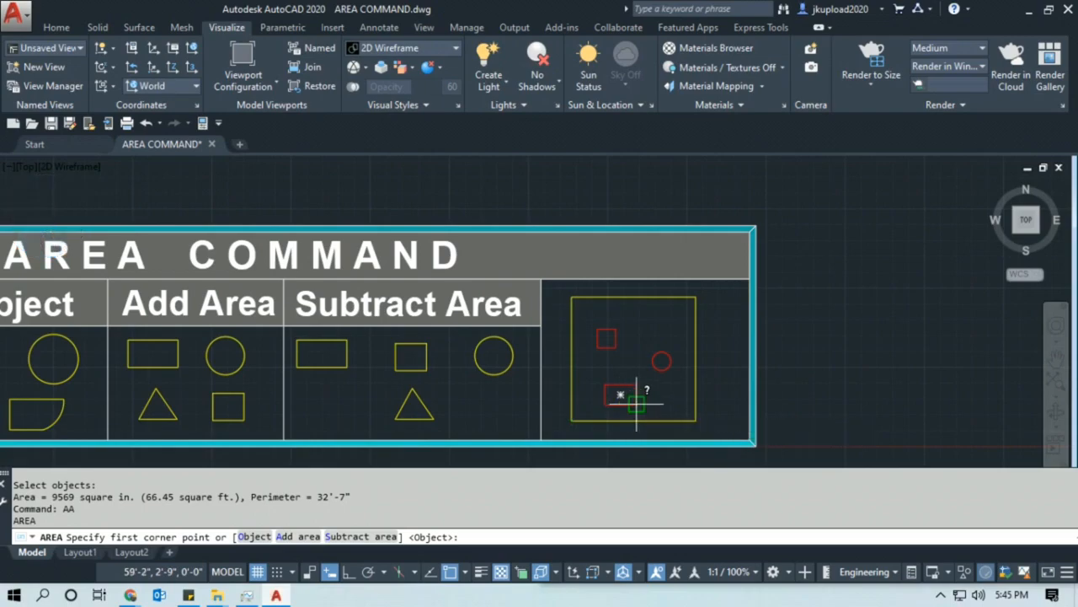
{"action": "key", "text": "Return"}
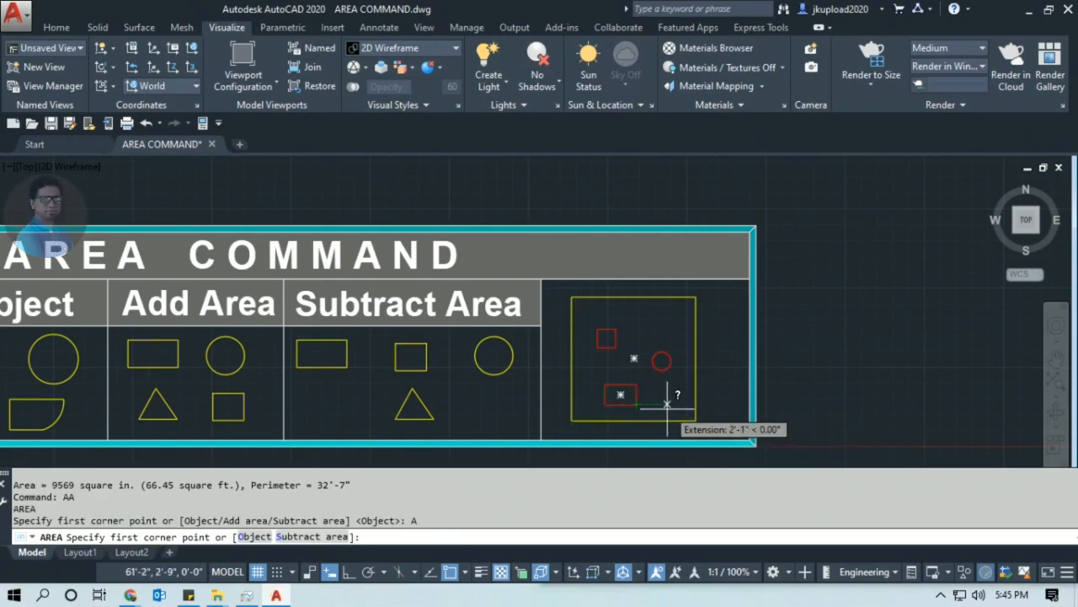
{"action": "left_click", "coordinate": [663, 405]}
{"action": "type", "text": "O"}
{"action": "key", "text": "Return"}
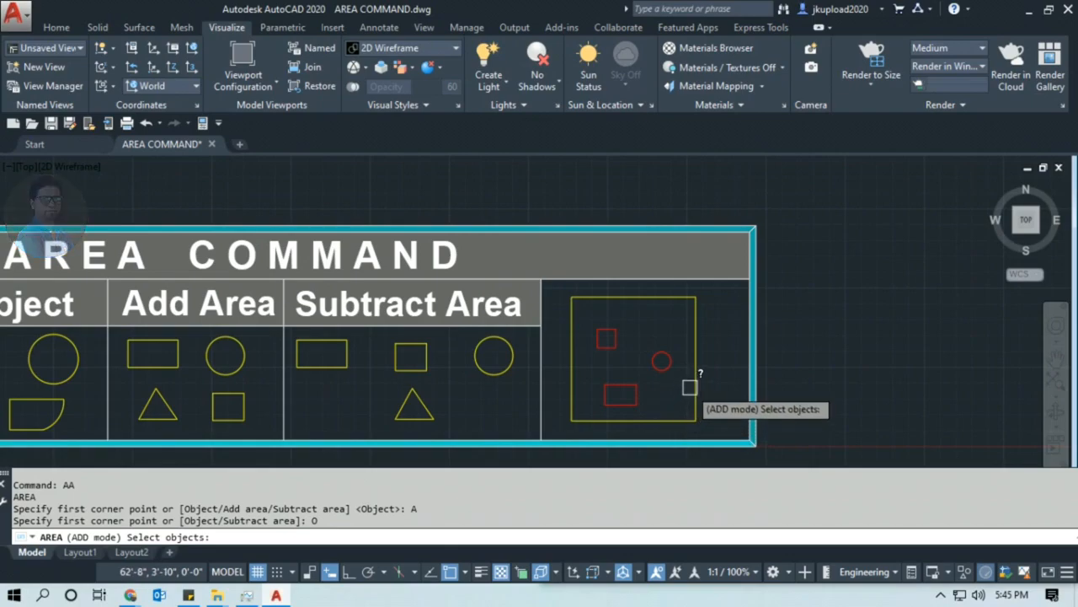
{"action": "left_click", "coordinate": [694, 380]}
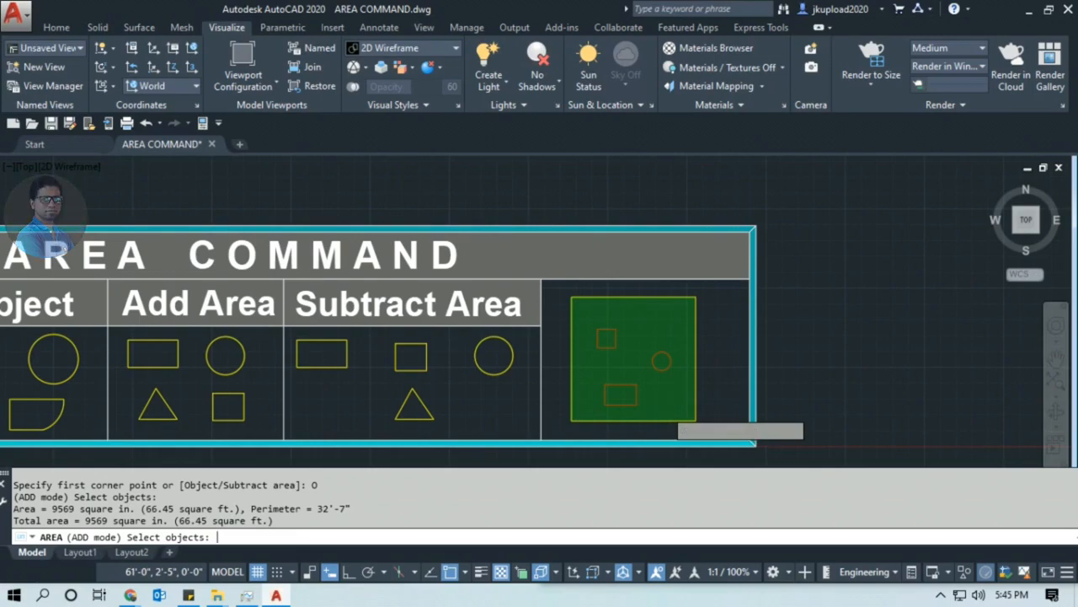
Finish the Add mode selection, highlight the total, and subtract the red rectangle inside the yellow square with the Subtract area and Object options
{"action": "key", "text": "Return"}
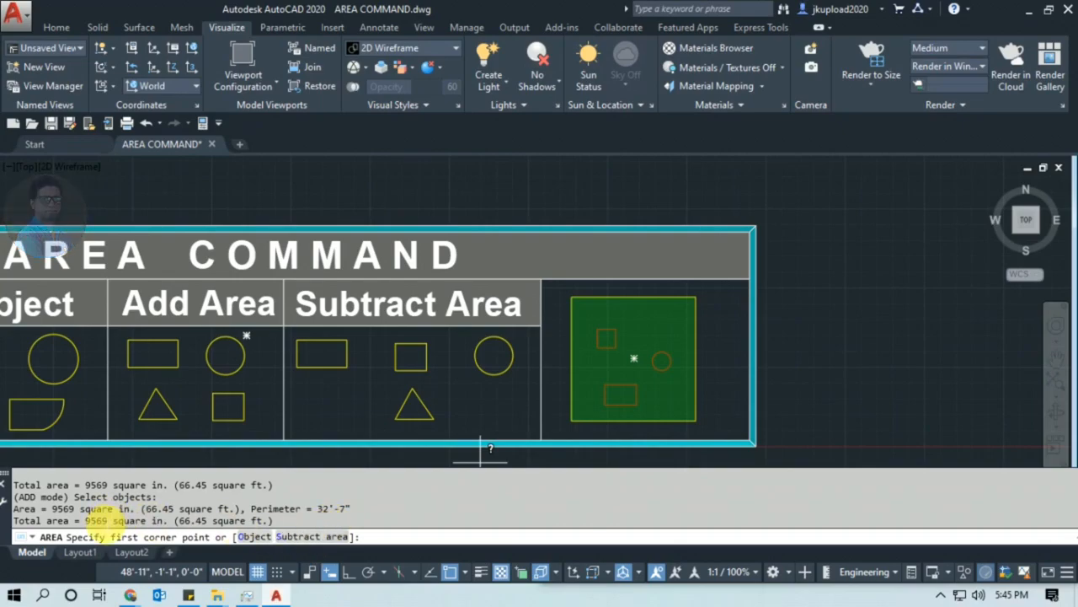
{"action": "left_click_drag", "start_coordinate": [108, 520], "coordinate": [16, 524]}
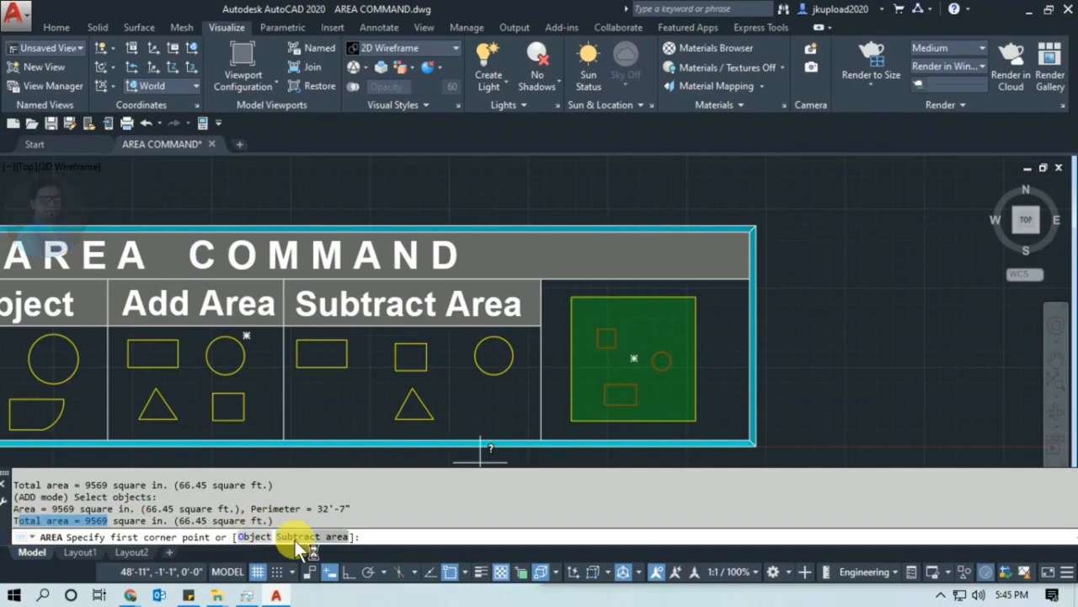
{"action": "type", "text": "s"}
{"action": "key", "text": "Return"}
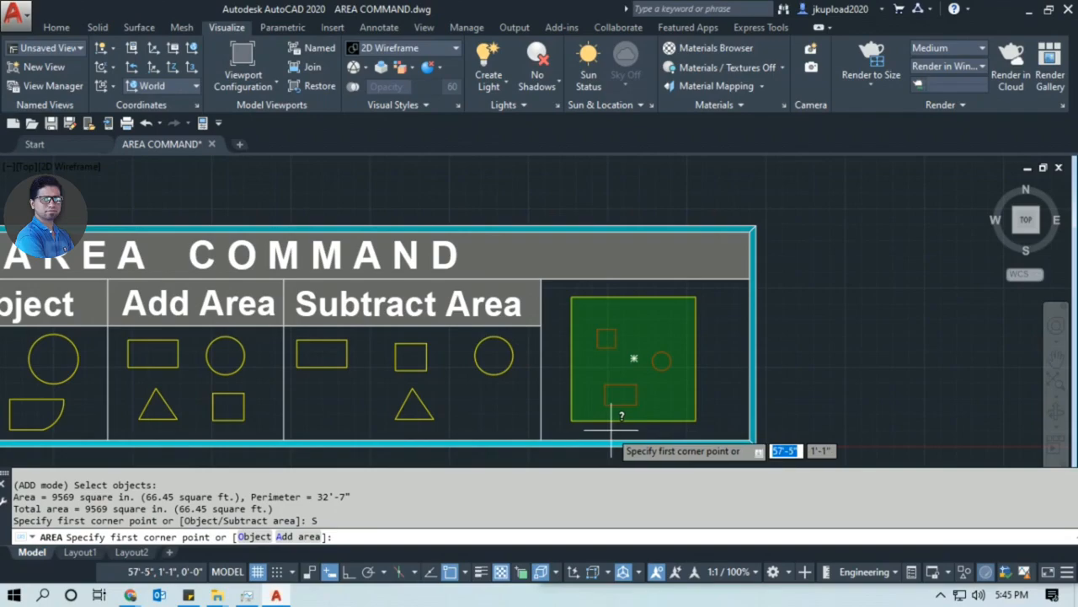
{"action": "scroll", "coordinate": [635, 418], "scroll_direction": "up", "scroll_amount": 5}
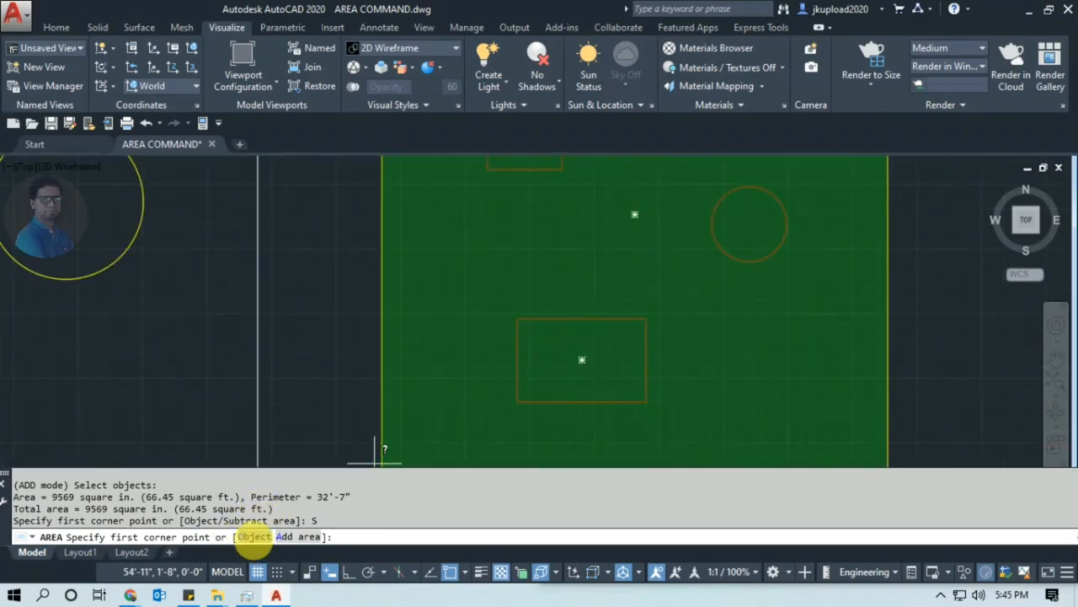
{"action": "left_click", "coordinate": [254, 537]}
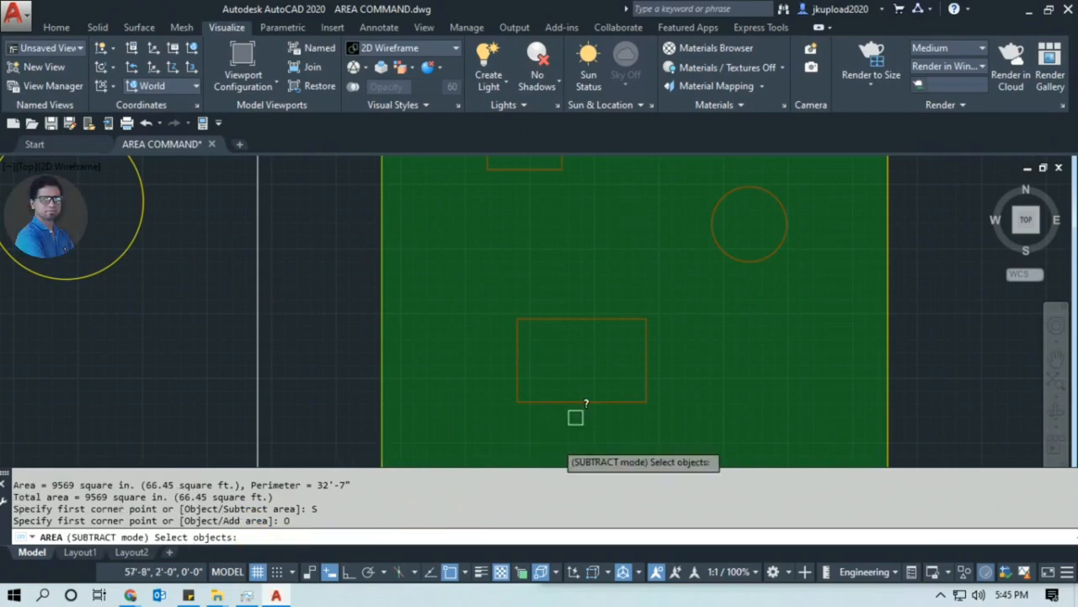
{"action": "scroll", "coordinate": [590, 392], "scroll_direction": "down", "scroll_amount": 3}
{"action": "left_click", "coordinate": [622, 401]}
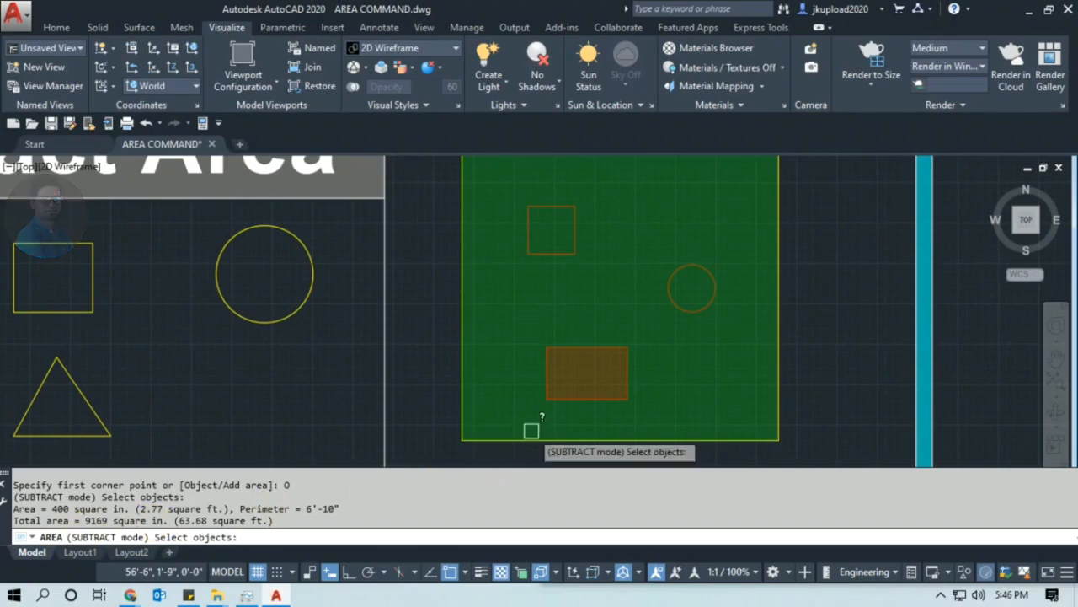
Subtract the red circle and the red square from the running total, highlighting the total area after each one
{"action": "left_click", "coordinate": [695, 311]}
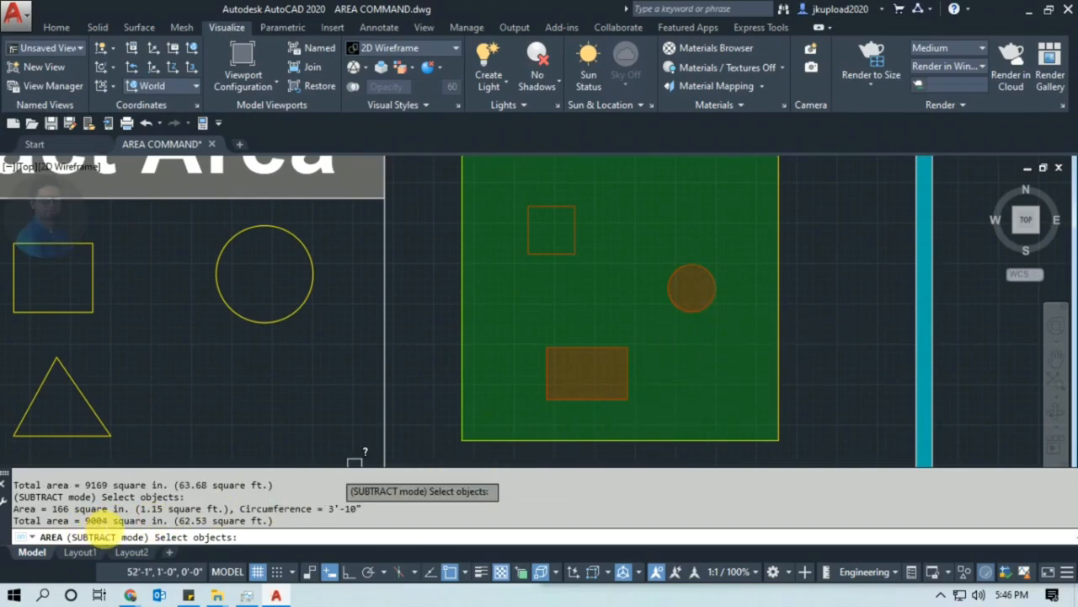
{"action": "left_click_drag", "start_coordinate": [109, 520], "coordinate": [12, 519]}
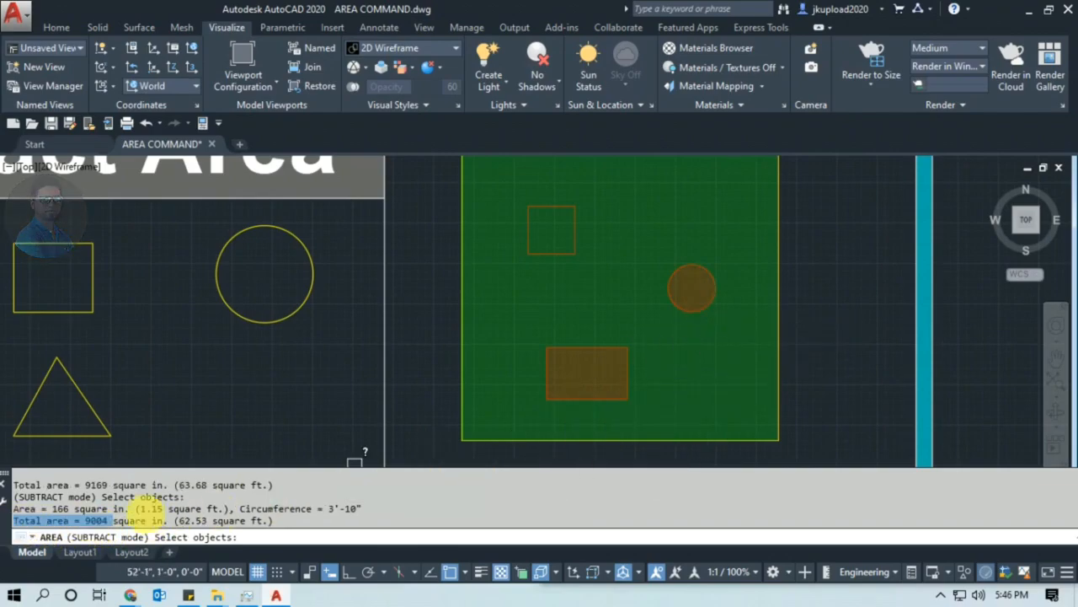
{"action": "left_click", "coordinate": [559, 250]}
{"action": "left_click_drag", "start_coordinate": [108, 521], "coordinate": [14, 521]}
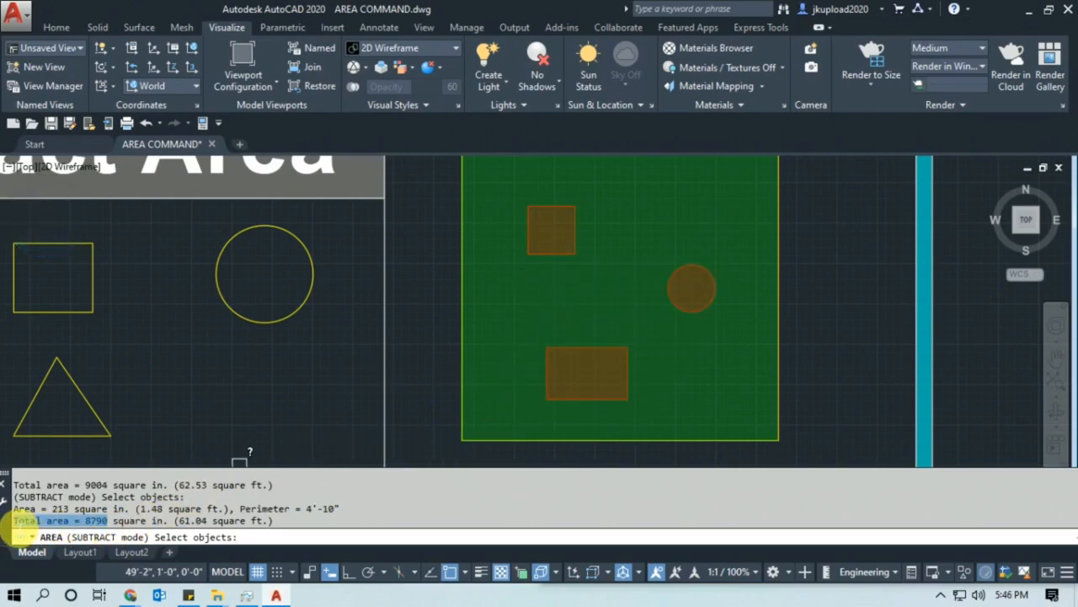
End the area measurement of the nested shapes and bring the whole AREA COMMAND table into view
{"action": "scroll", "coordinate": [544, 352], "scroll_direction": "down", "scroll_amount": 5}
{"action": "scroll", "coordinate": [481, 298], "scroll_direction": "up", "scroll_amount": 3}
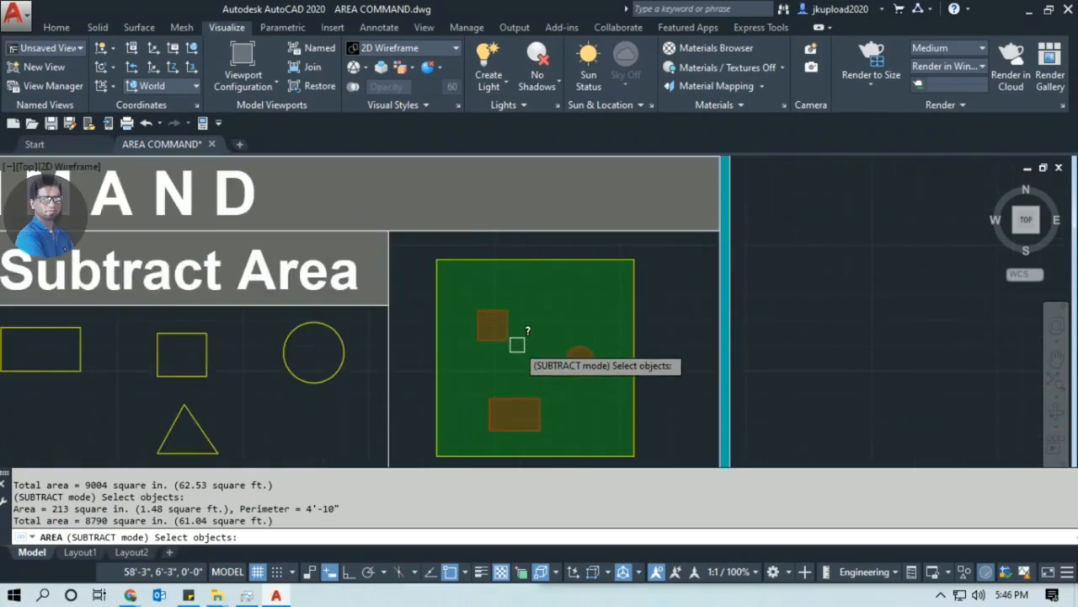
{"action": "scroll", "coordinate": [516, 344], "scroll_direction": "down", "scroll_amount": 4}
{"action": "key", "text": "Escape"}
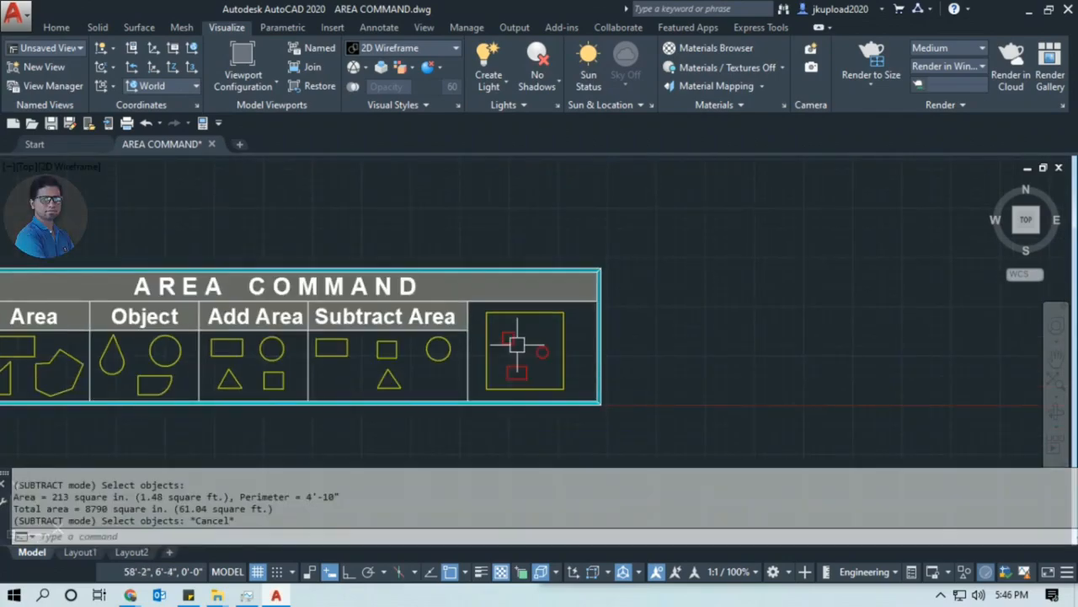
{"action": "middle_click_drag", "start_coordinate": [508, 413], "coordinate": [589, 410]}
{"action": "scroll", "coordinate": [390, 361], "scroll_direction": "up", "scroll_amount": 2}
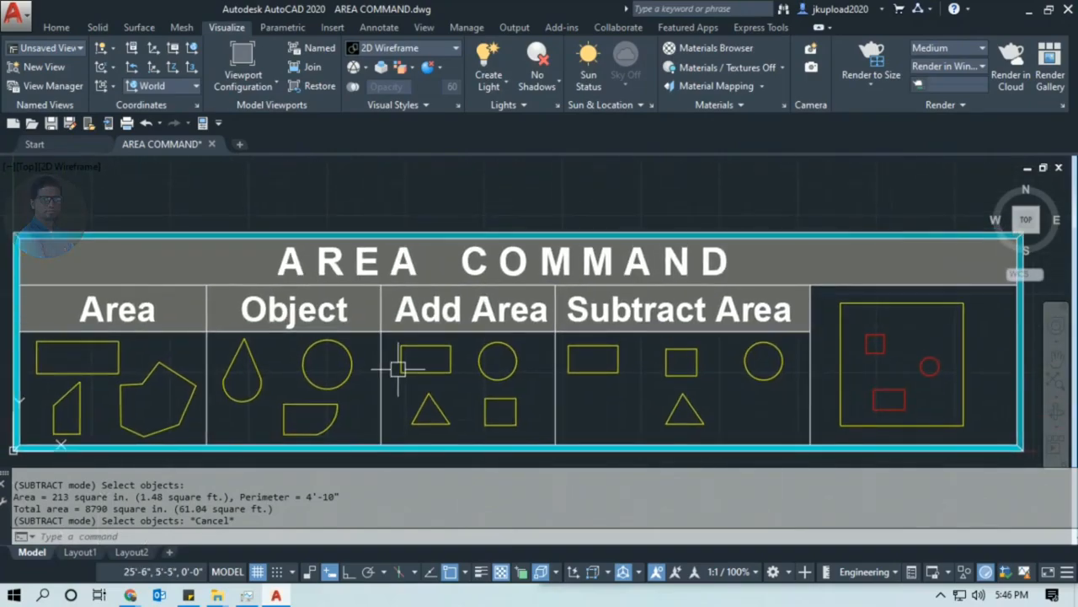